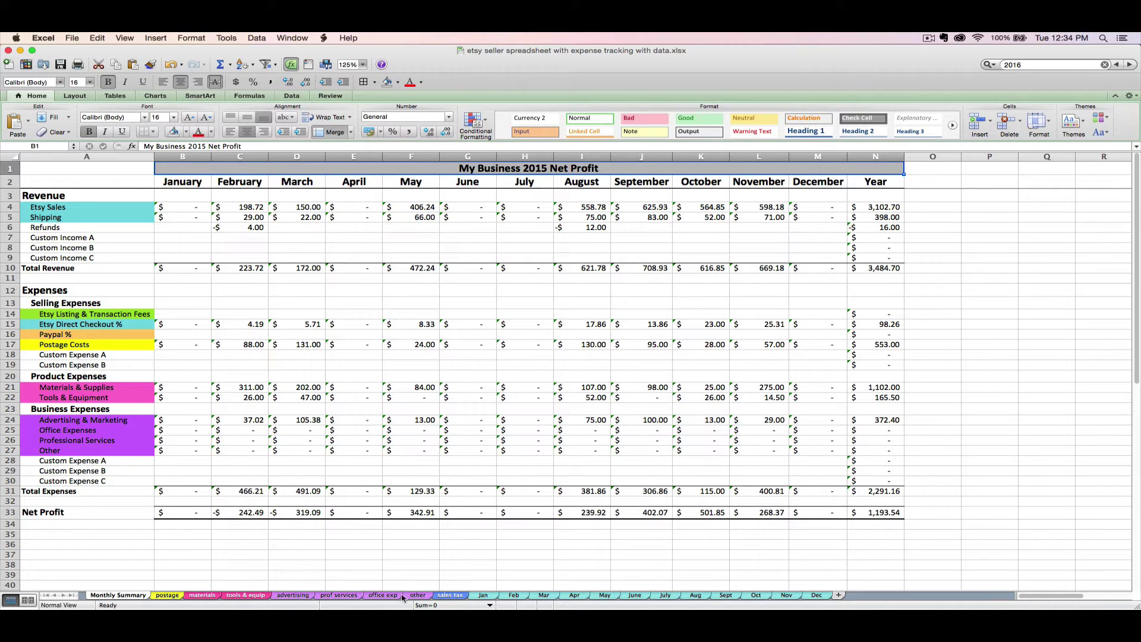
- Review the advertising and sales tax sheets, plus the postage, Etsy sales and shipping rows of the monthly summary
left_click(304, 596)
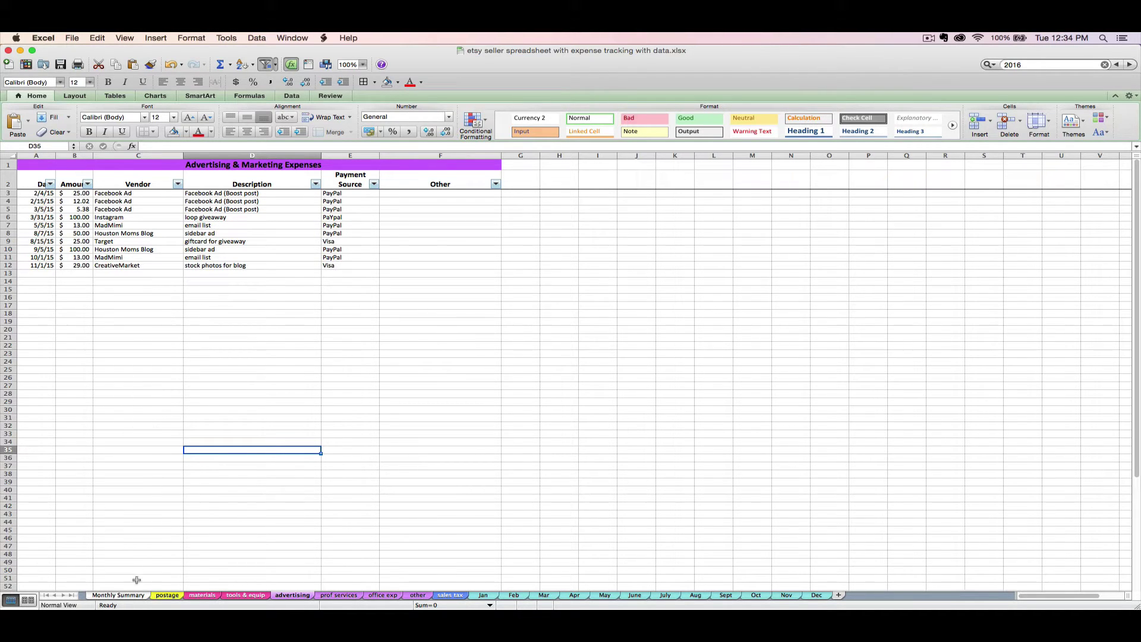
left_click(118, 595)
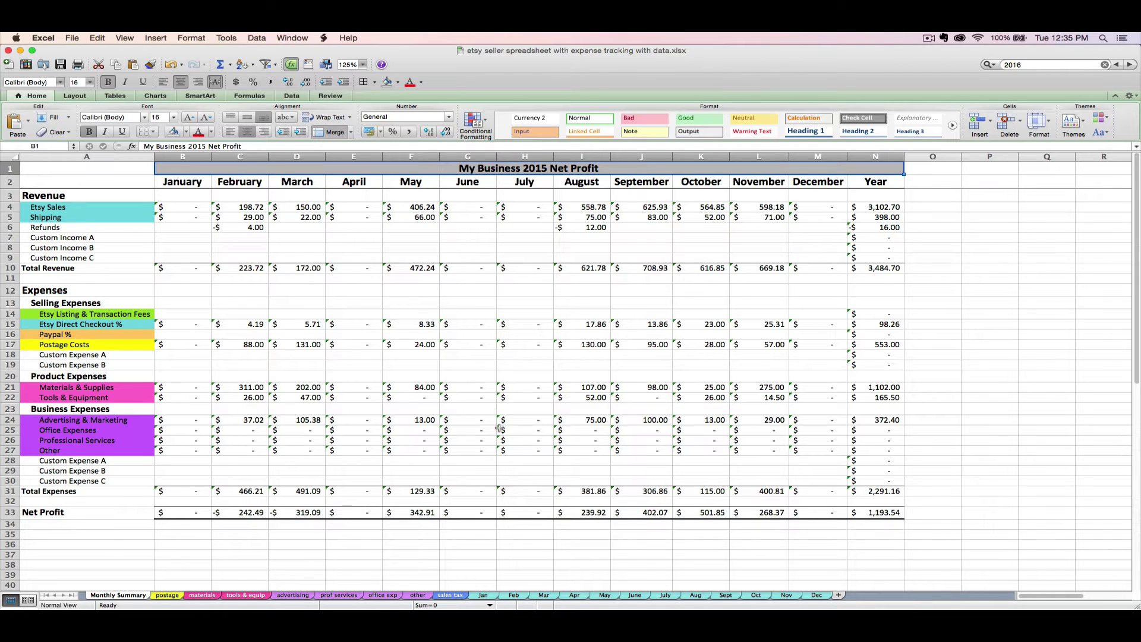
left_click(448, 596)
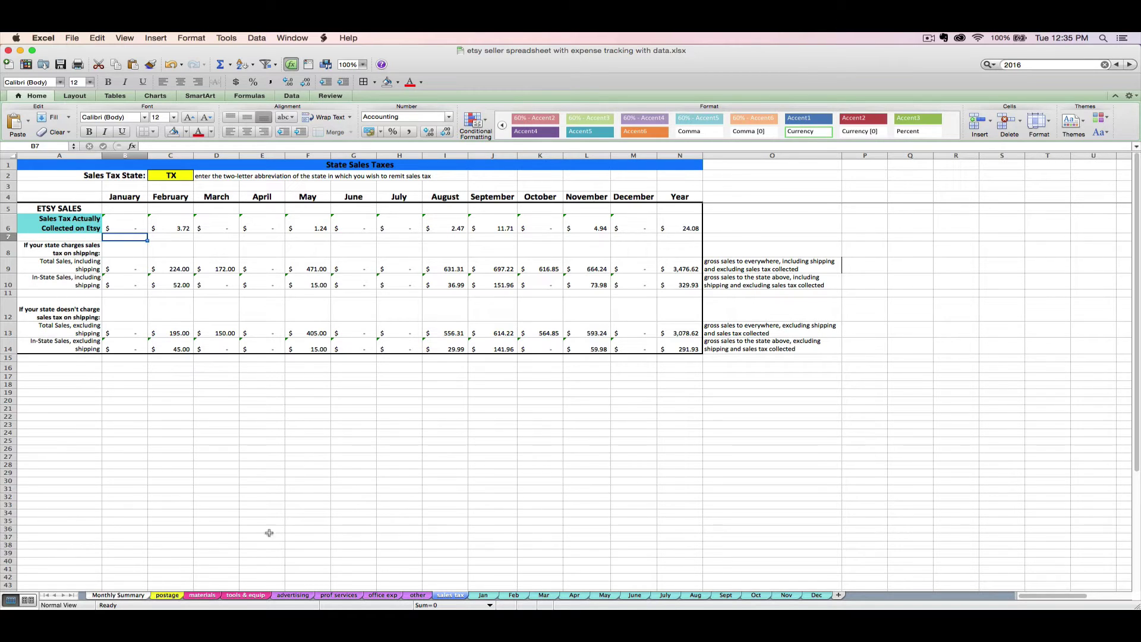
left_click(123, 595)
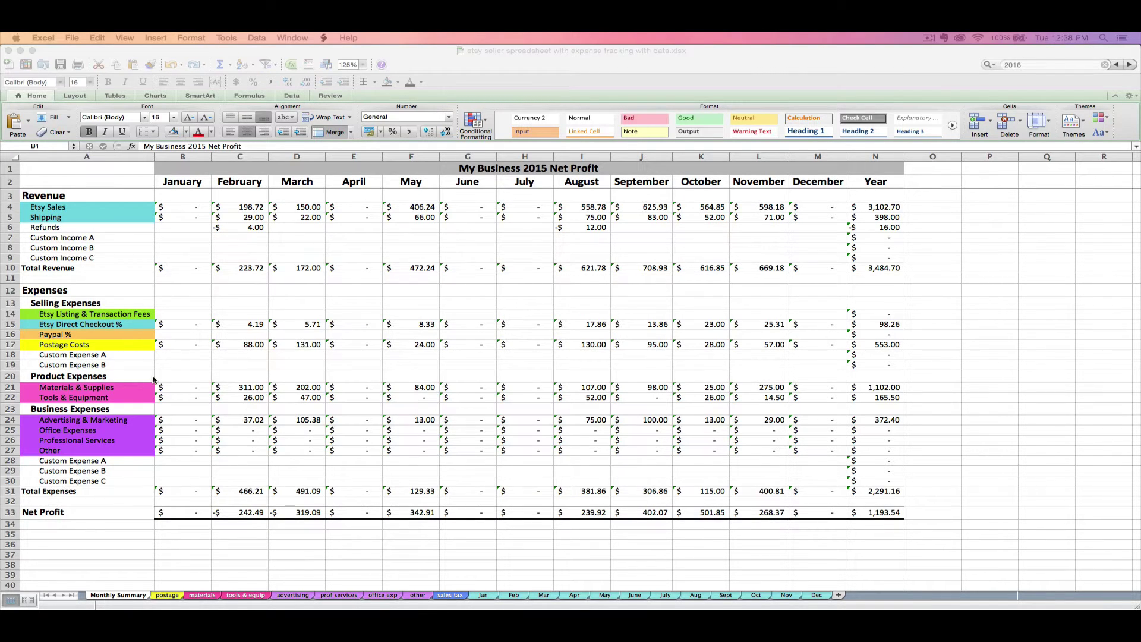
left_click(118, 344)
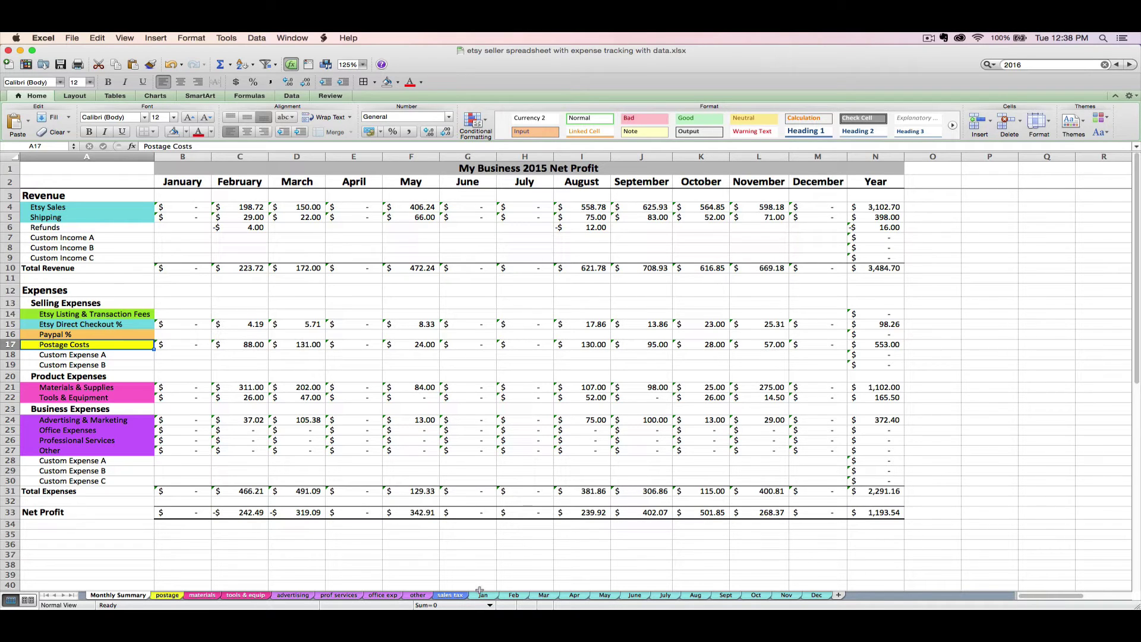
left_click(457, 596)
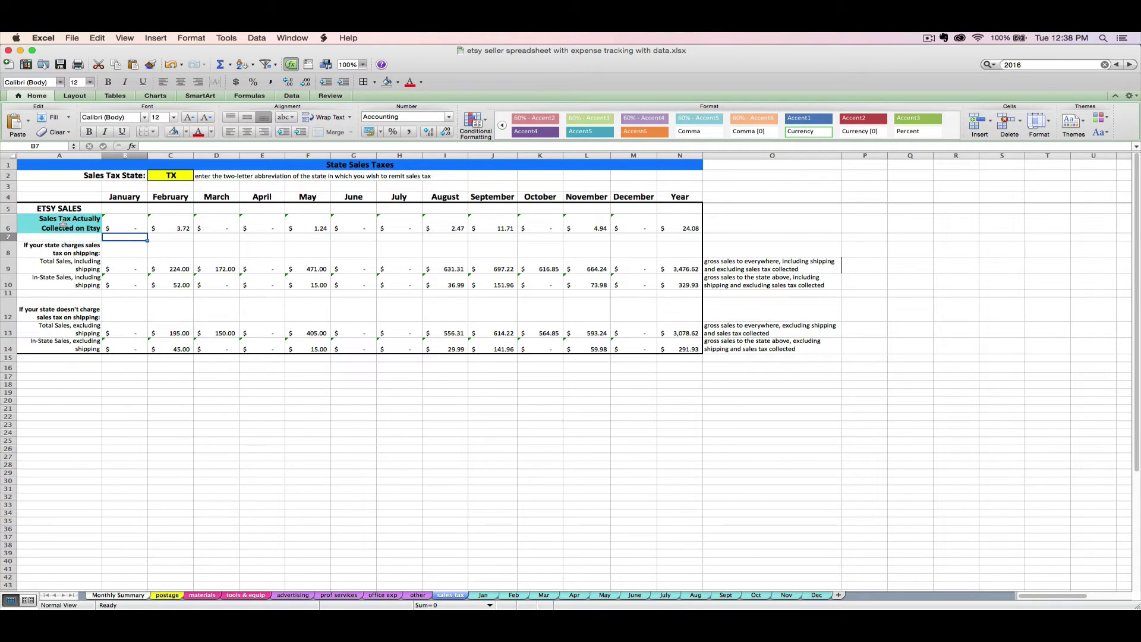
left_click(126, 597)
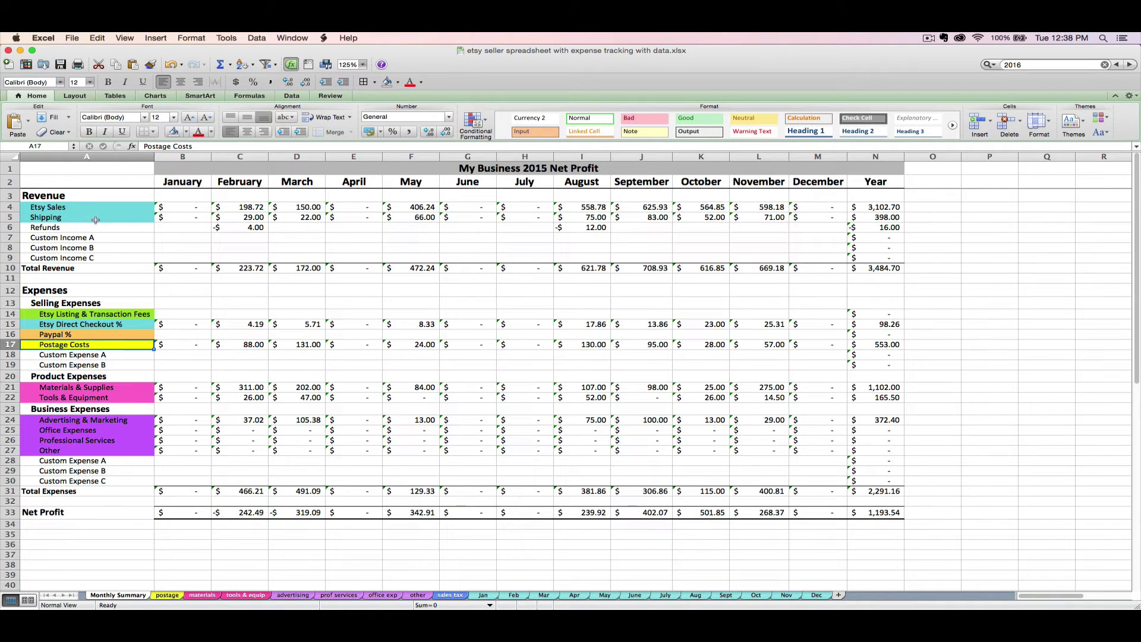
left_click(68, 209)
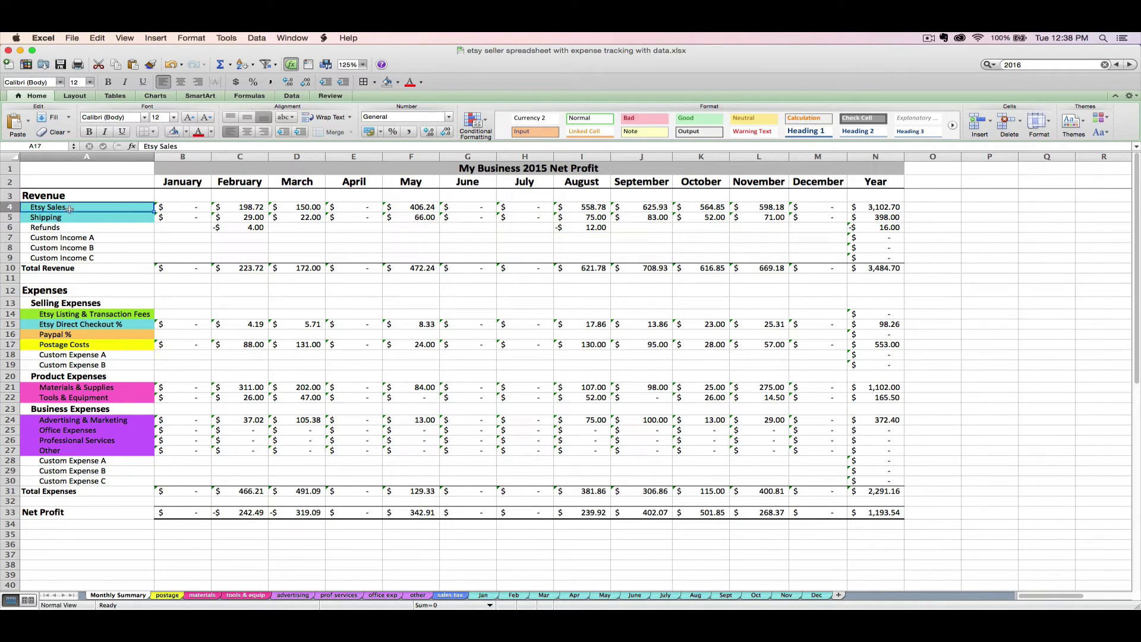
left_click(110, 218)
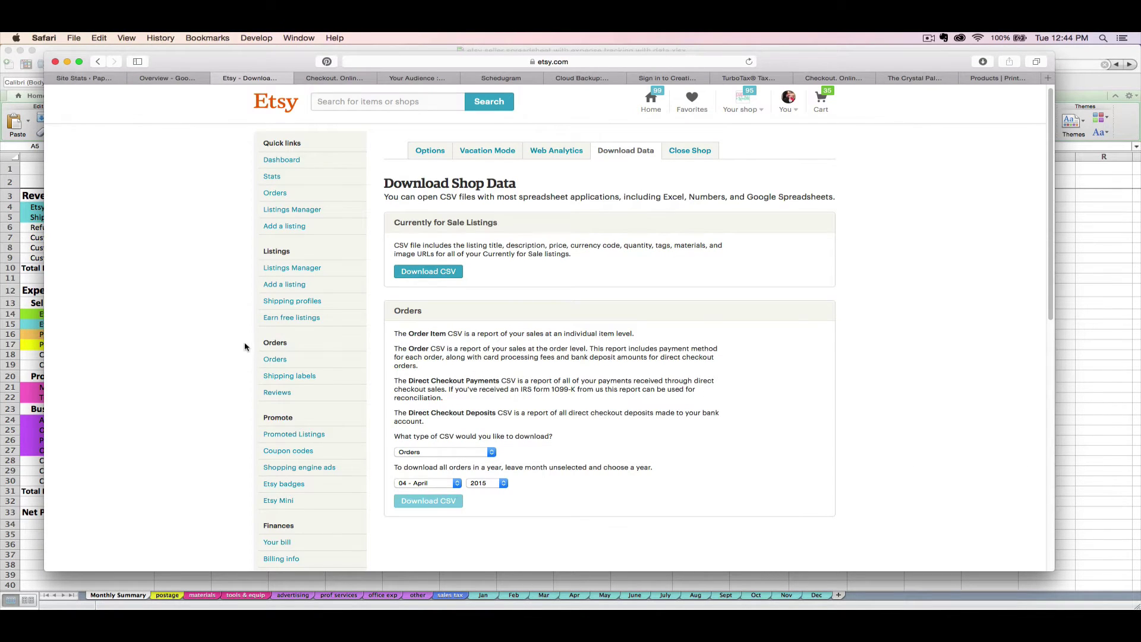
- In the Etsy shop manager in Safari, go to the shop options and open the Download Data page
scroll(220, 336, "down", 2)
scroll(220, 337, "down", 10)
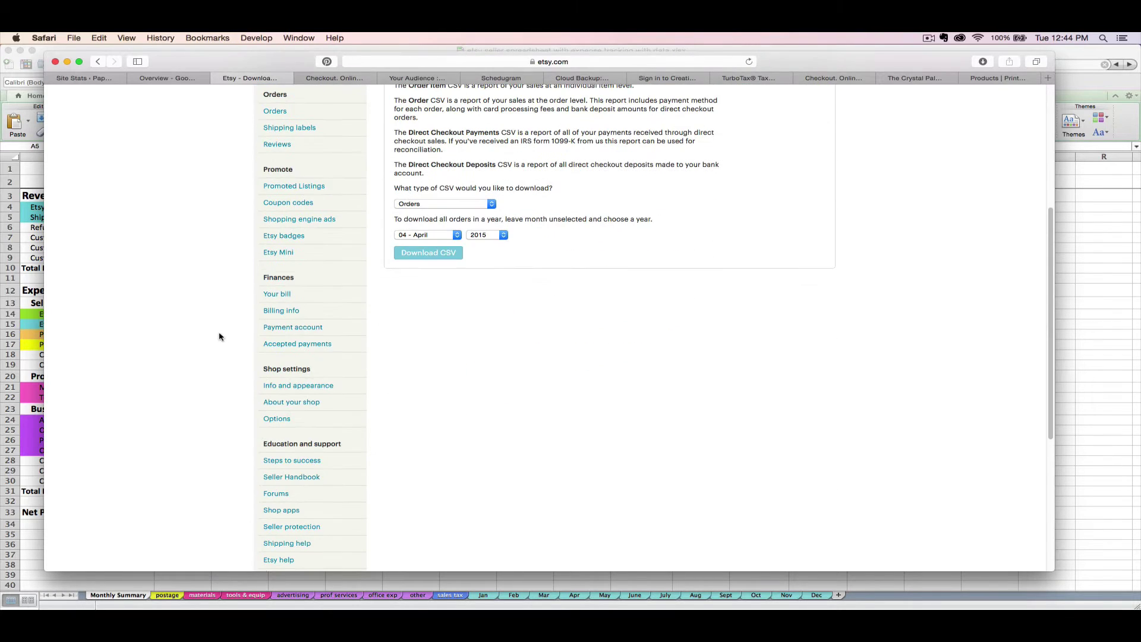
left_click(277, 409)
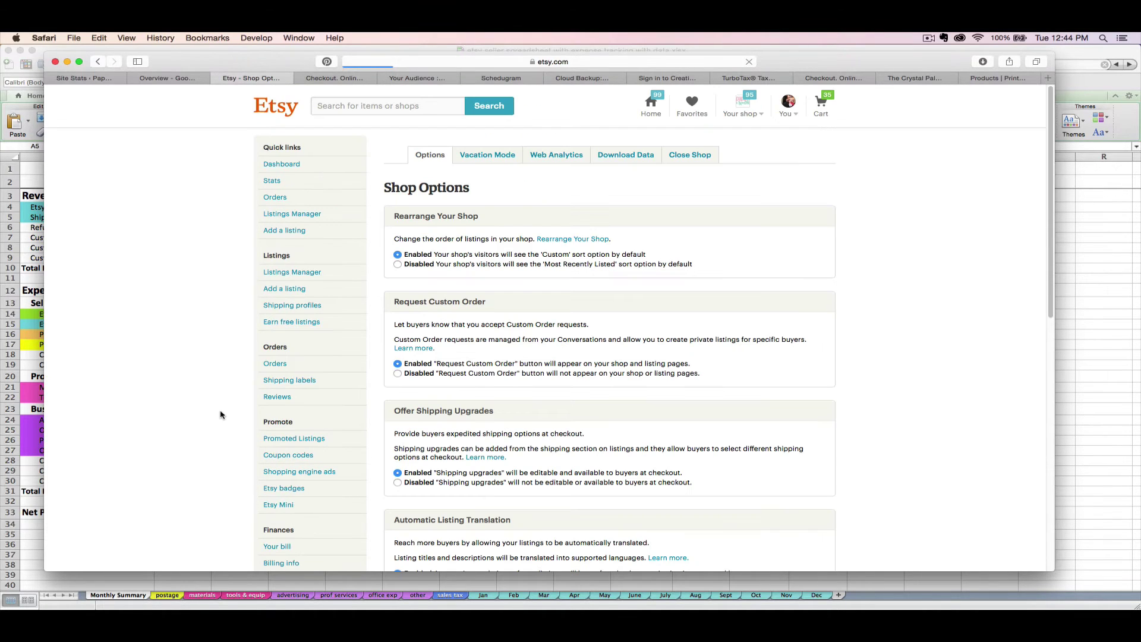
left_click(638, 159)
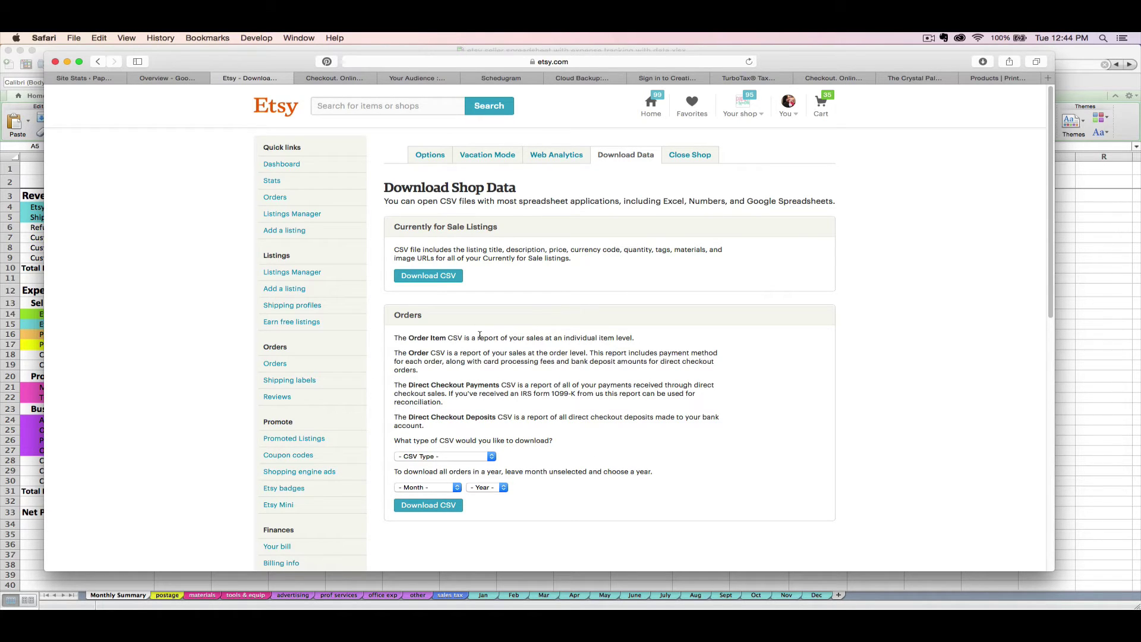
- Download the Orders CSV for 12 - December 2015 from the shop data page
scroll(466, 377, "down", 1)
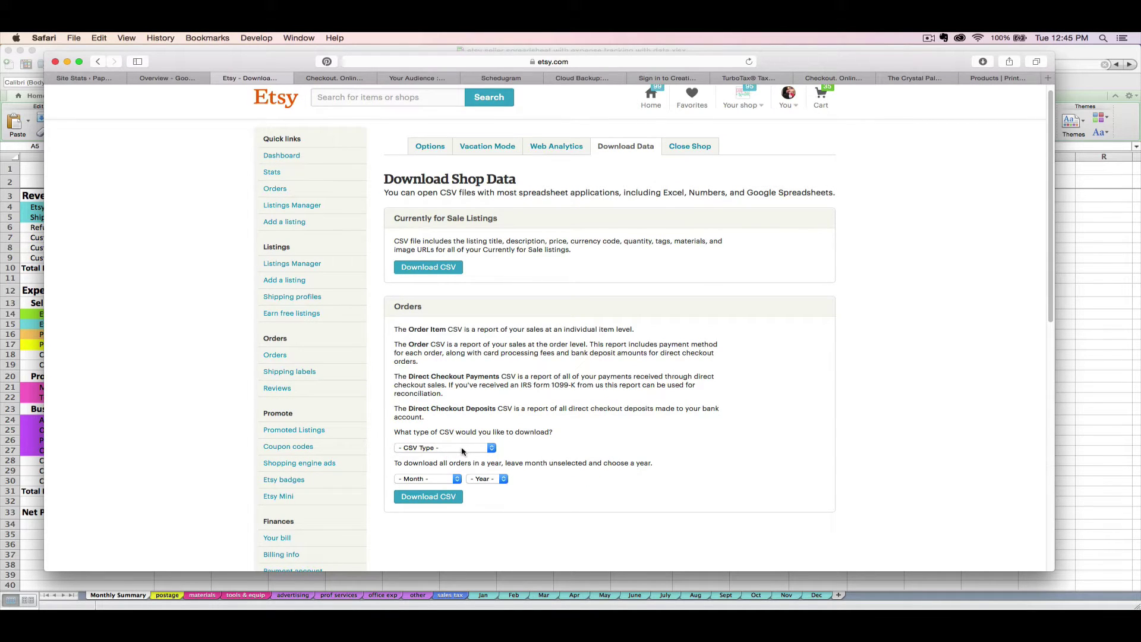
left_click(463, 451)
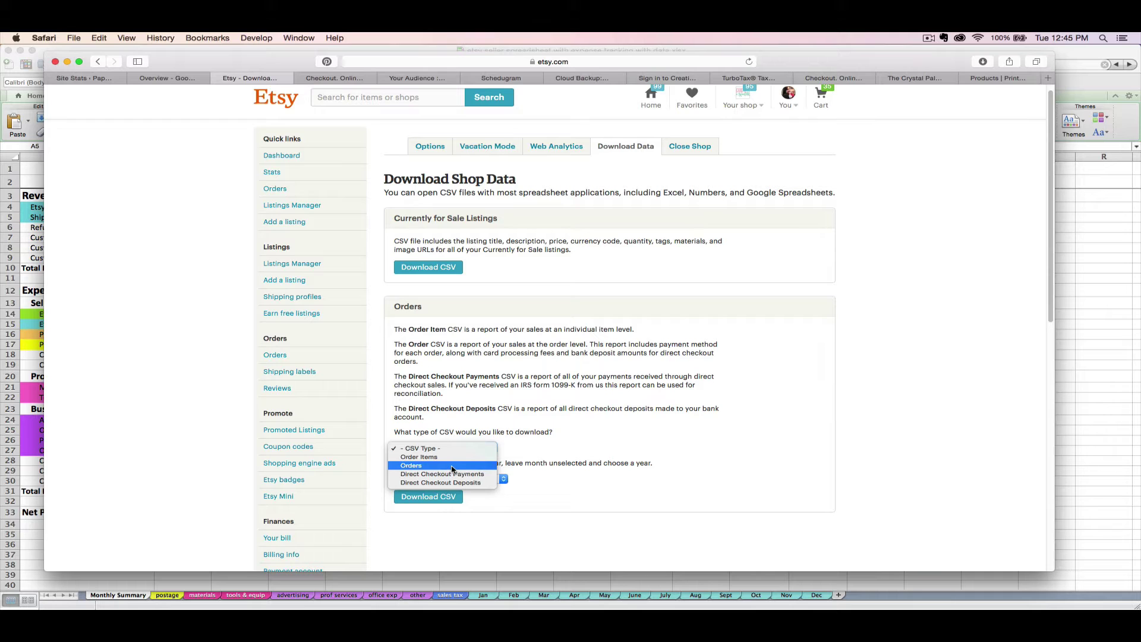
left_click(453, 467)
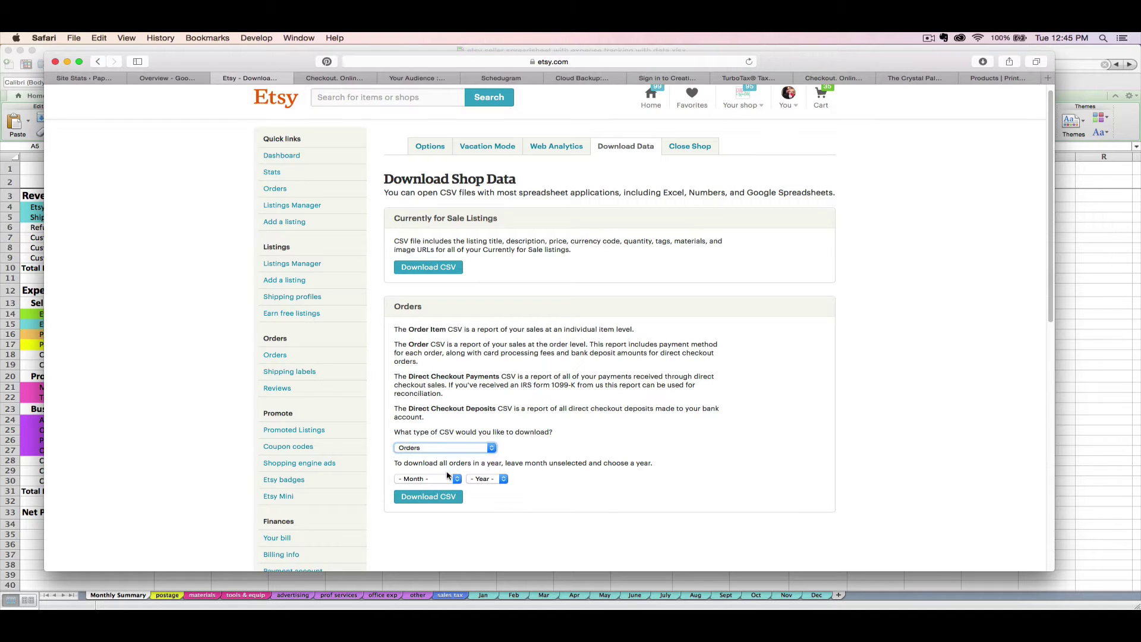
left_click(445, 480)
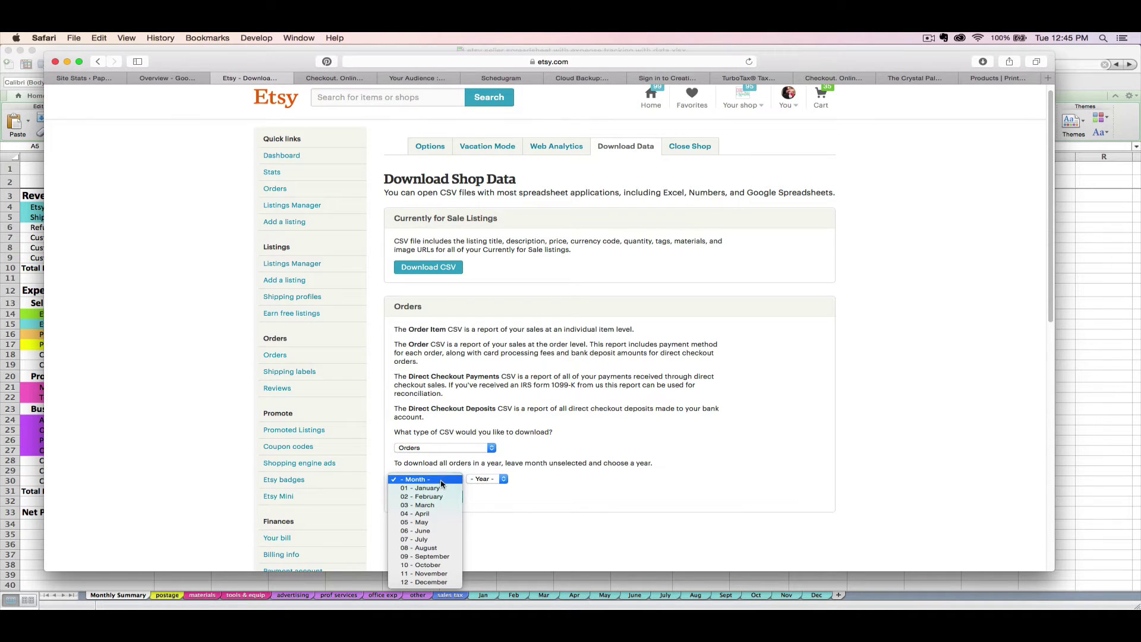
left_click(427, 582)
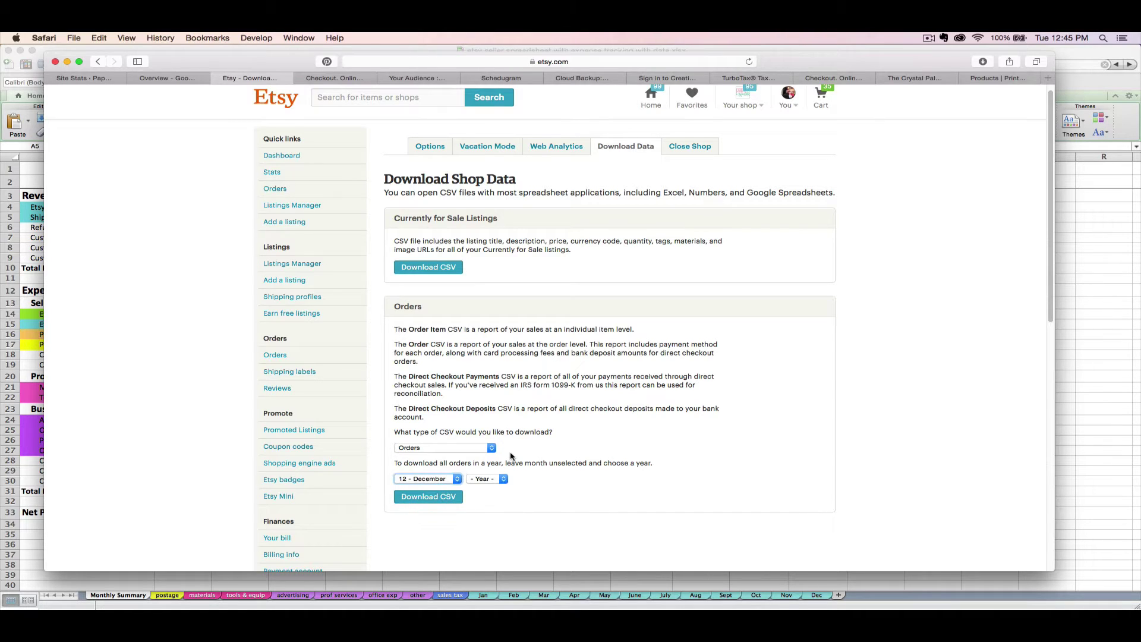
left_click(502, 480)
left_click(498, 497)
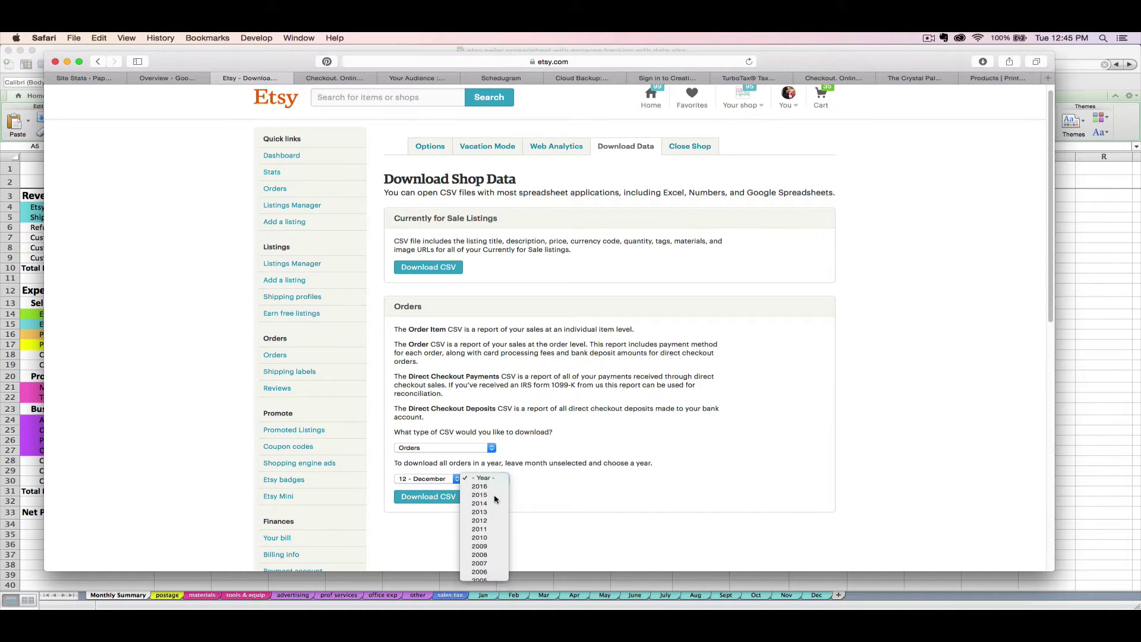
left_click(434, 499)
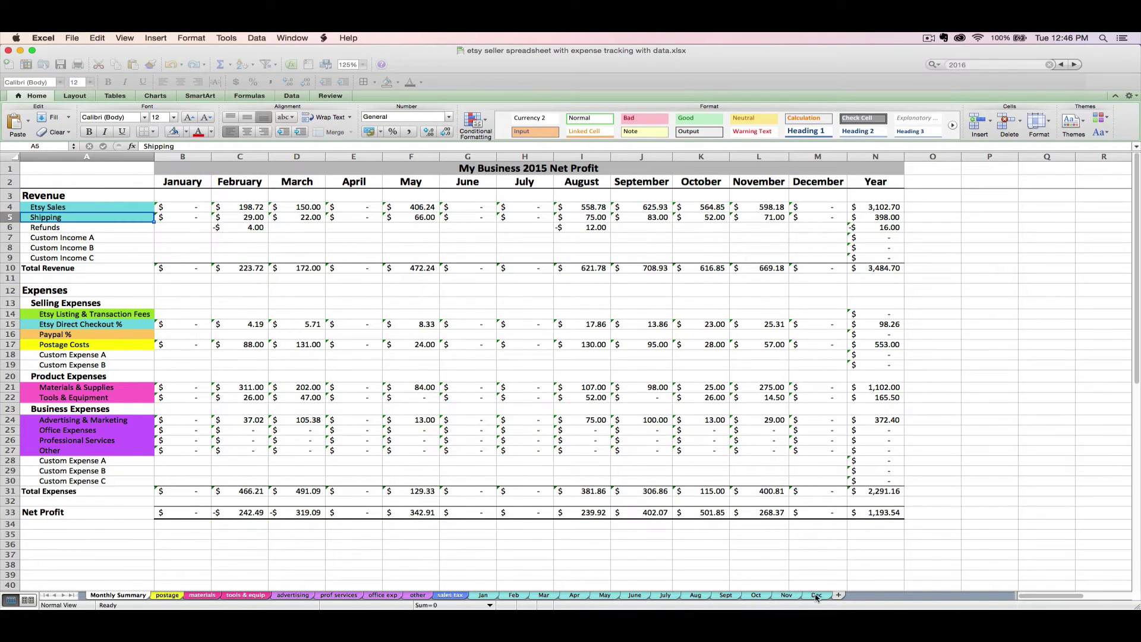
- Open the Dec sheet of the expense tracking workbook in Excel
left_click(816, 595)
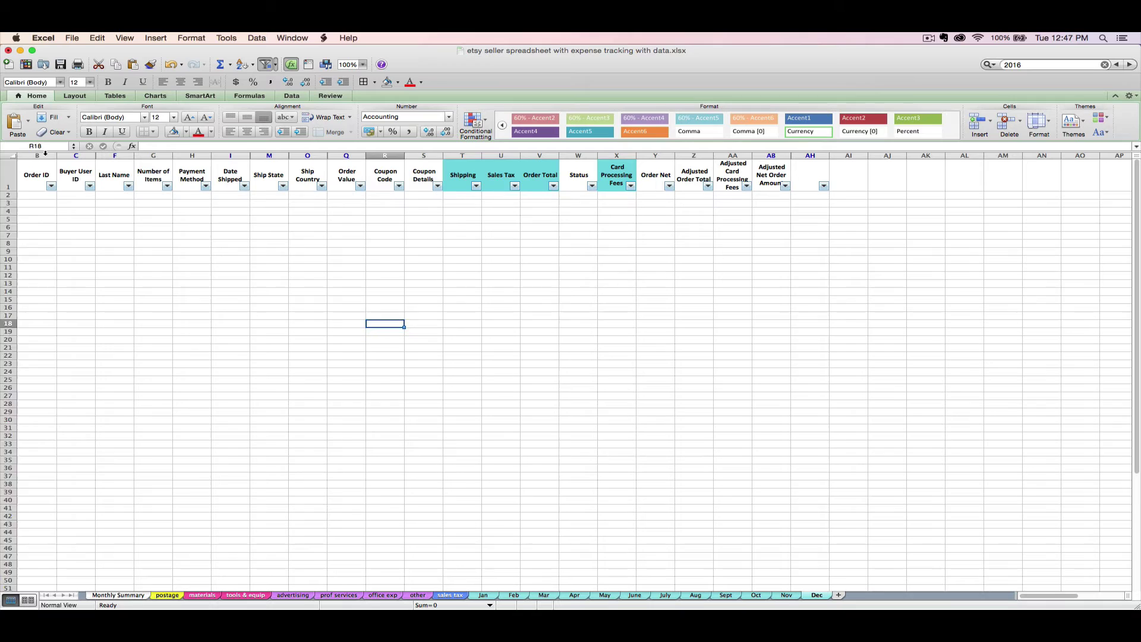
- Unhide all hidden columns in the Dec sheet from Order ID through column AI, and undo the change
left_click(45, 153)
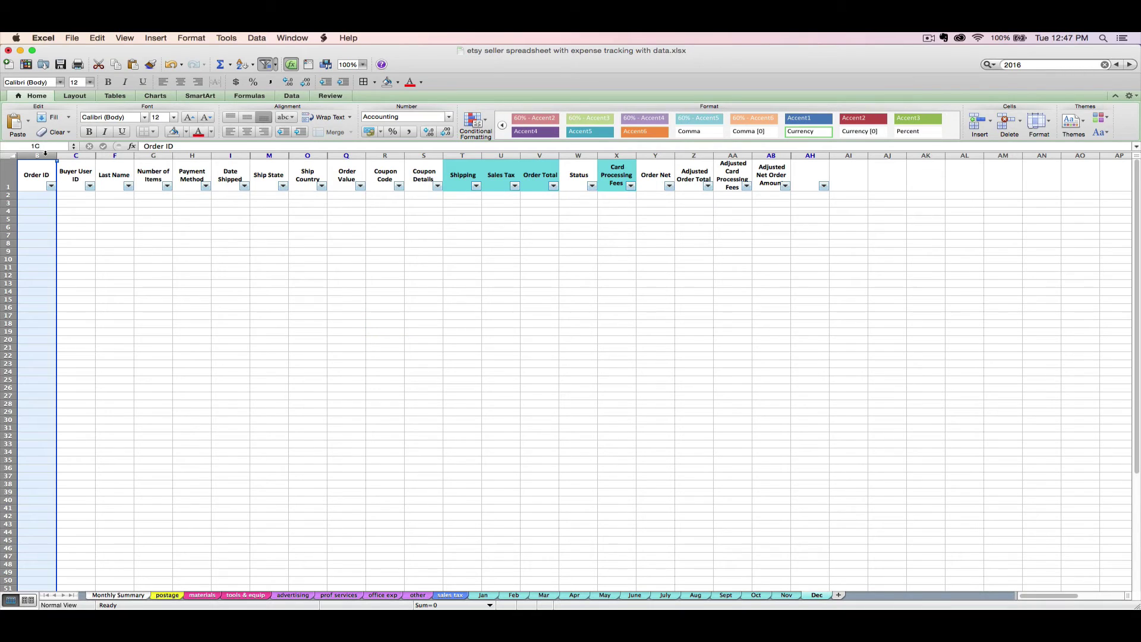
left_click_drag(45, 153, 87, 156)
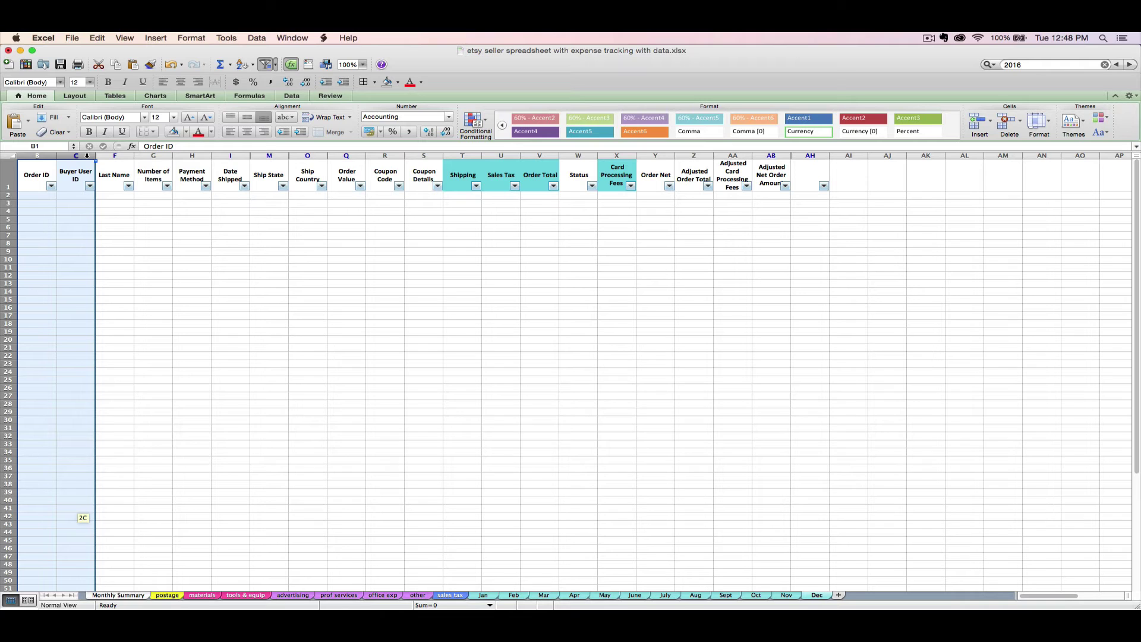
left_click_drag(87, 155, 843, 166)
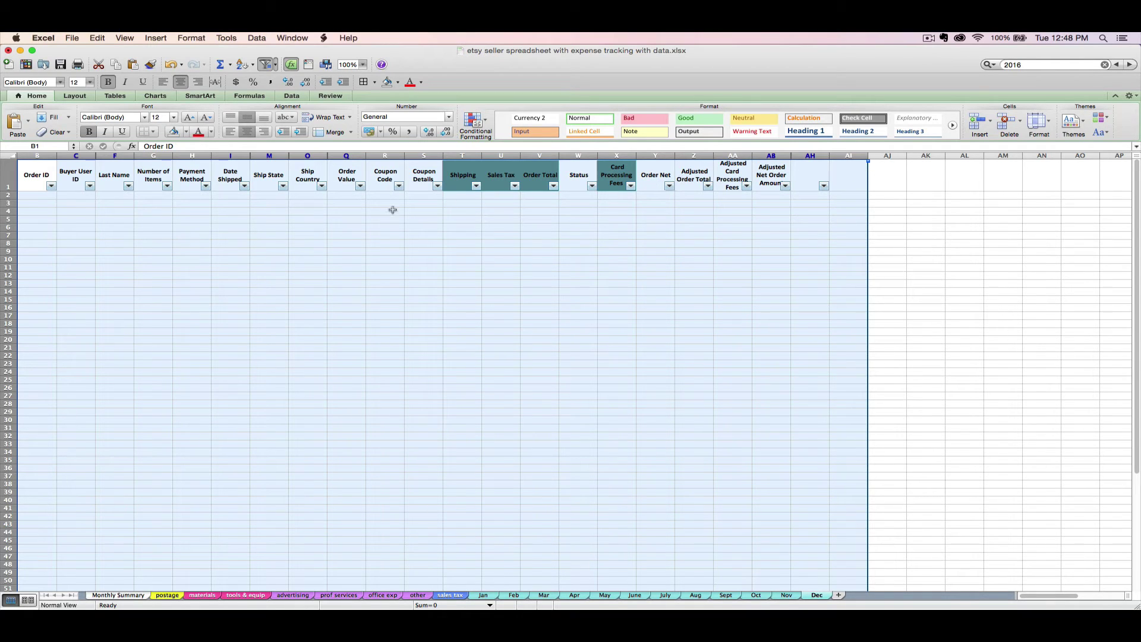
right_click(367, 216)
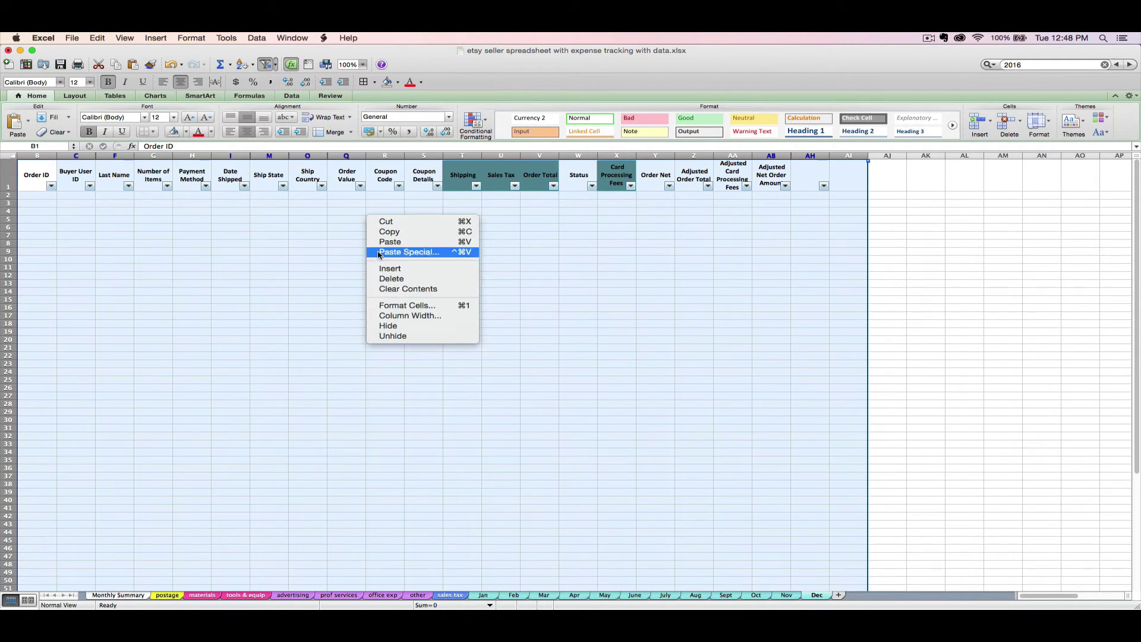
left_click(391, 336)
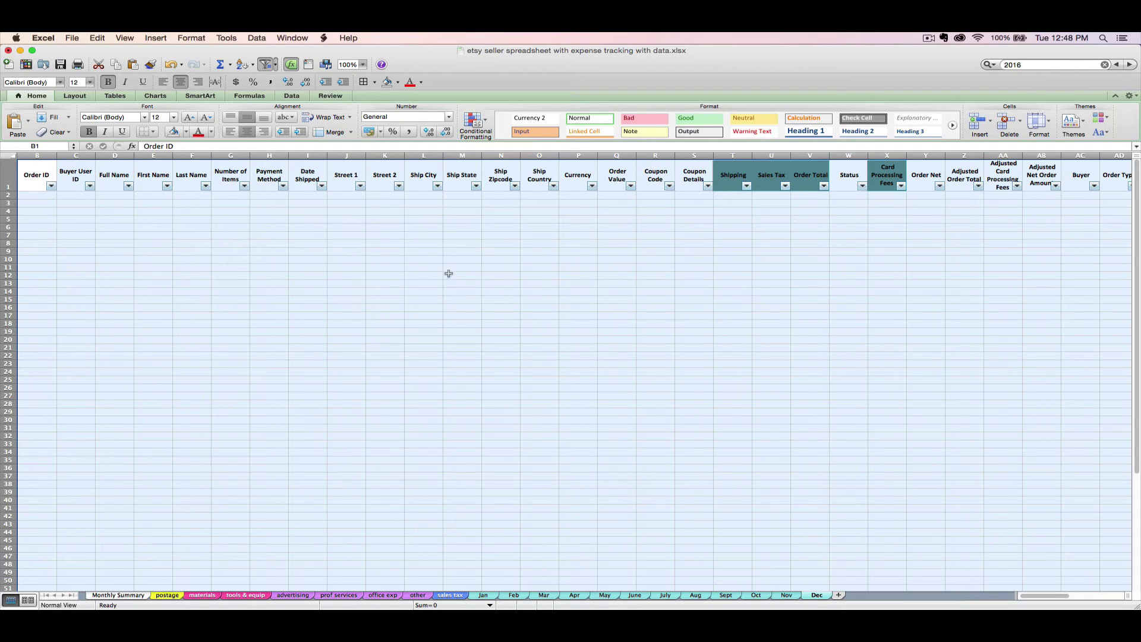
left_click(176, 66)
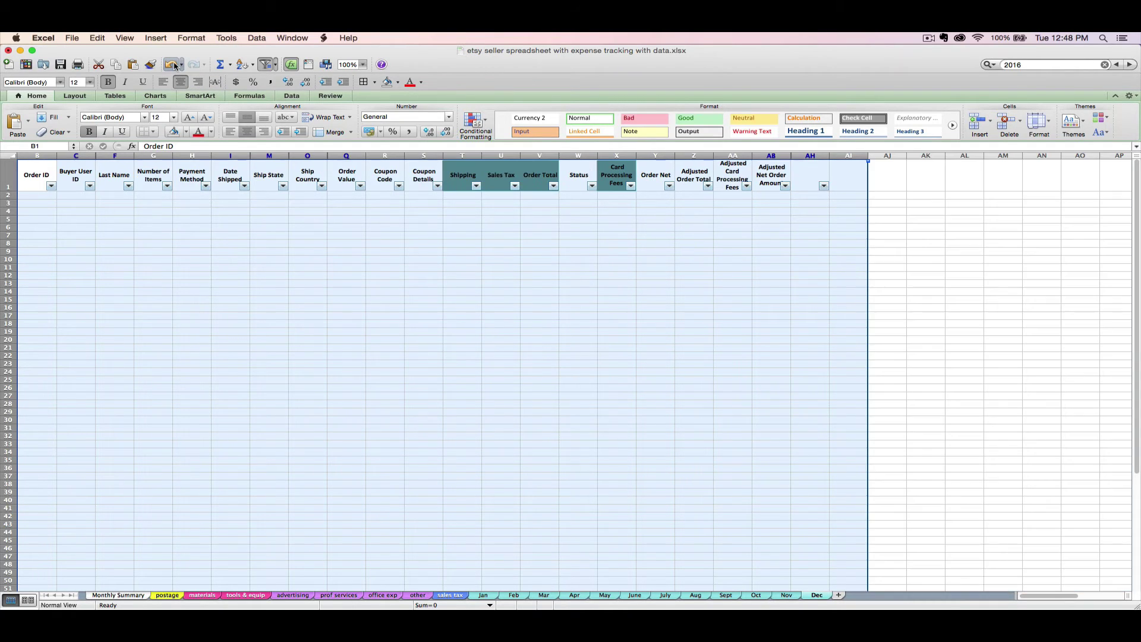
left_click(346, 291)
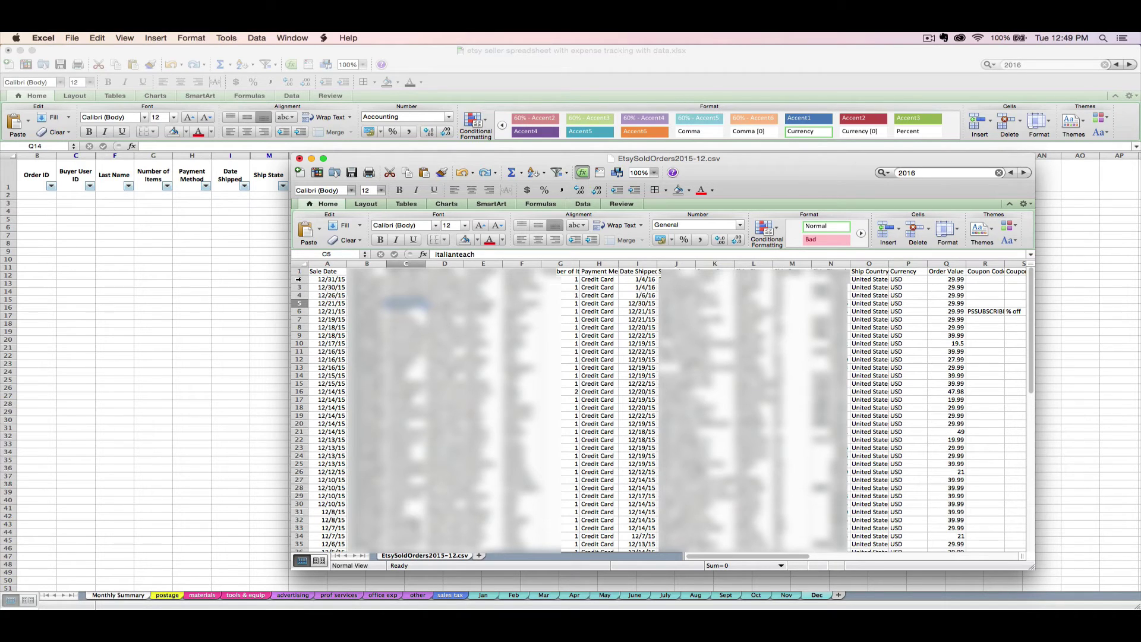
- Copy all order rows below the header, rows 2 to 45, from EtsySoldOrders2015-12.csv
left_click(297, 278)
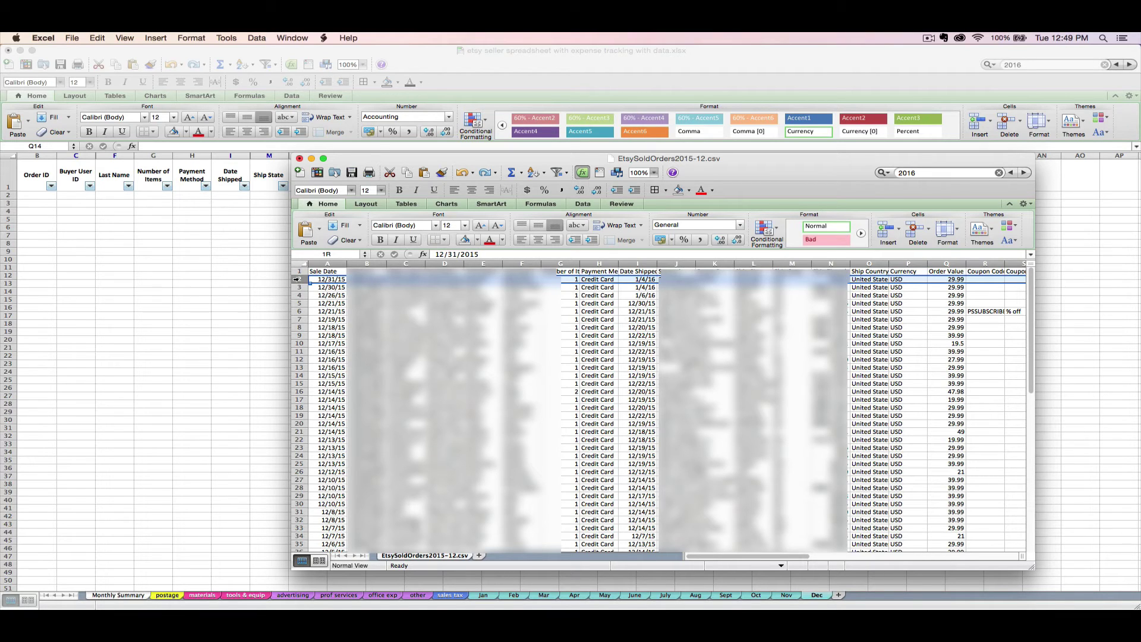
left_click_drag(297, 279, 298, 450)
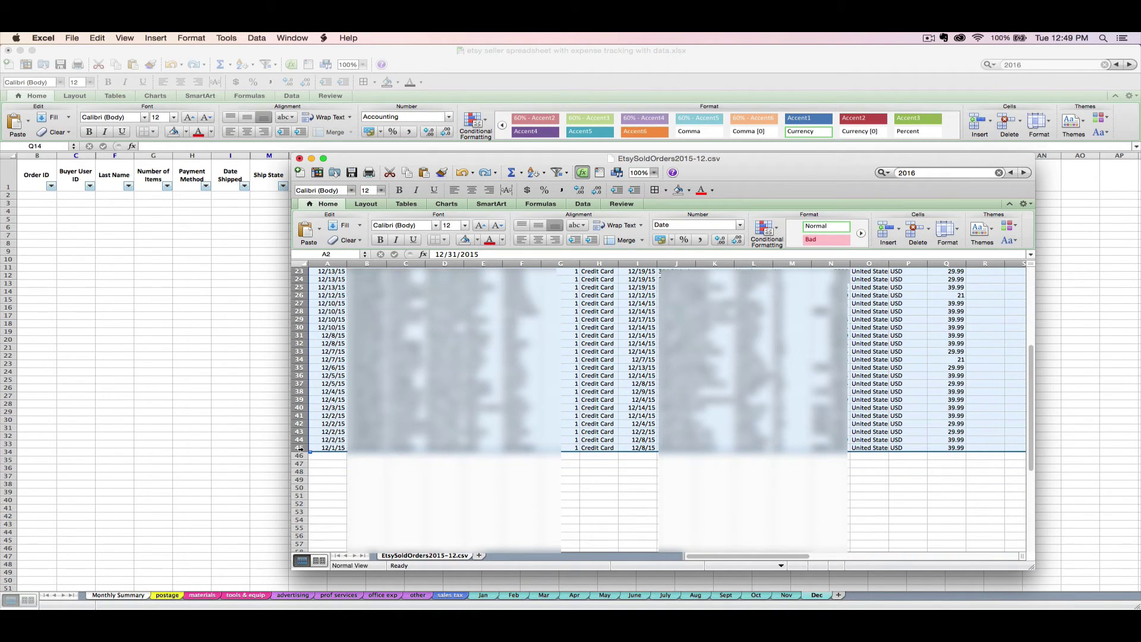
right_click(376, 333)
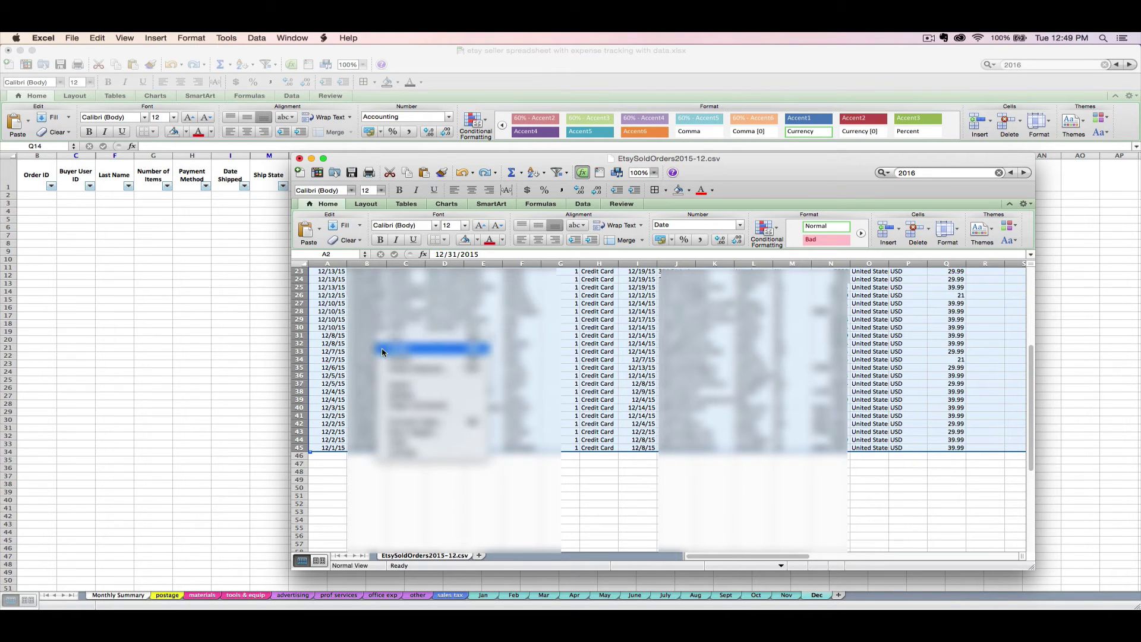
left_click(382, 351)
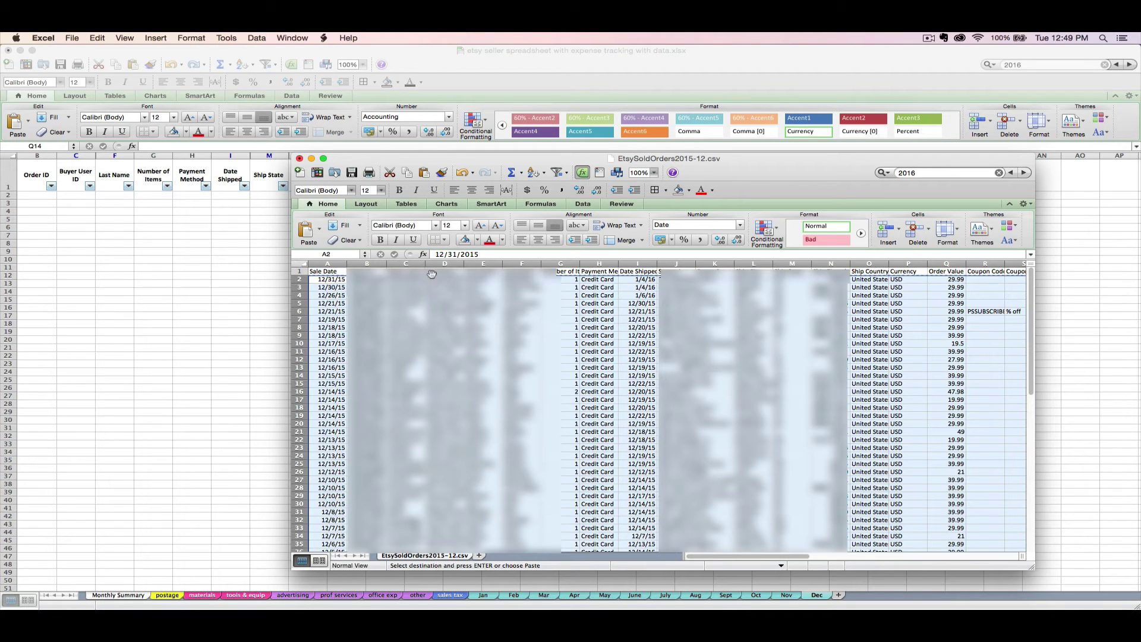
- Paste the copied order rows into the Dec sheet of the expense tracking workbook, starting at row 2
left_click(33, 201)
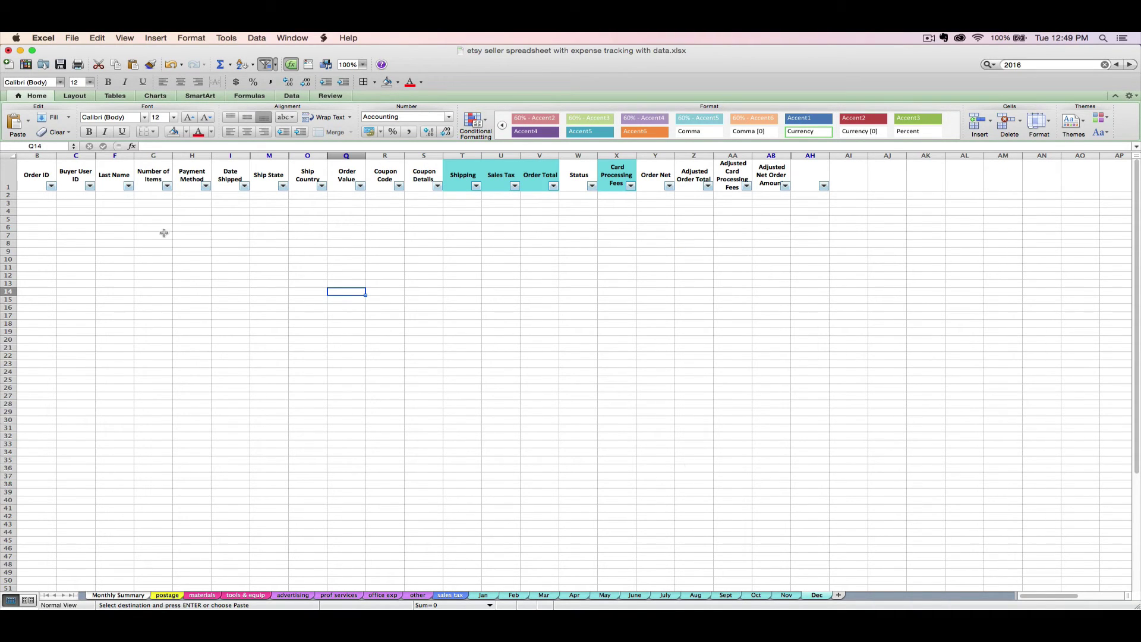
left_click(7, 195)
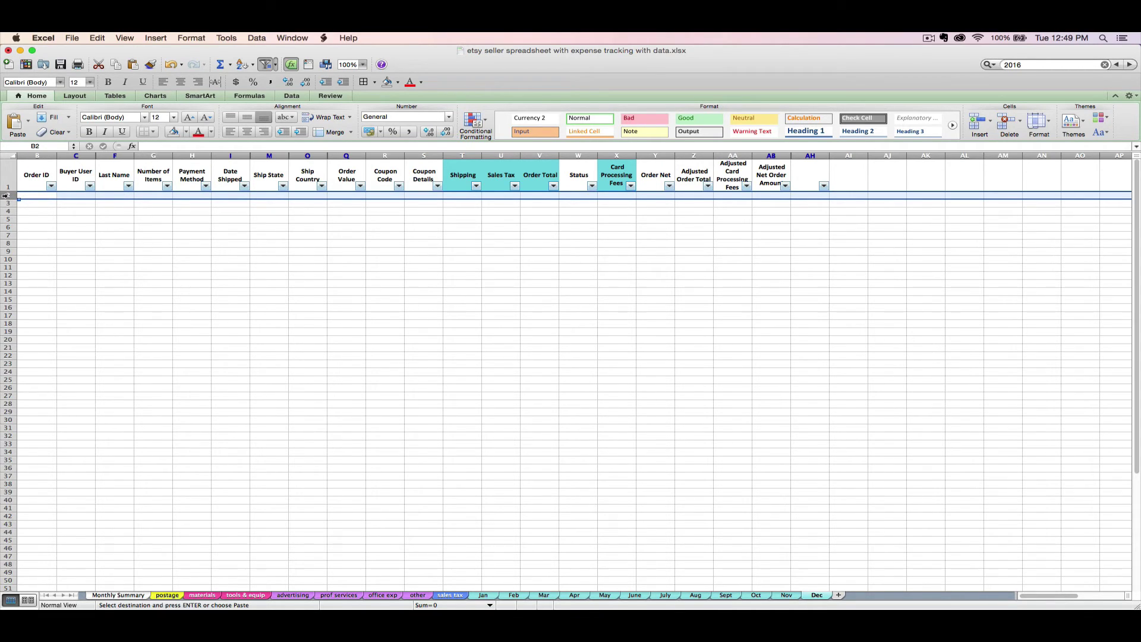
right_click(34, 199)
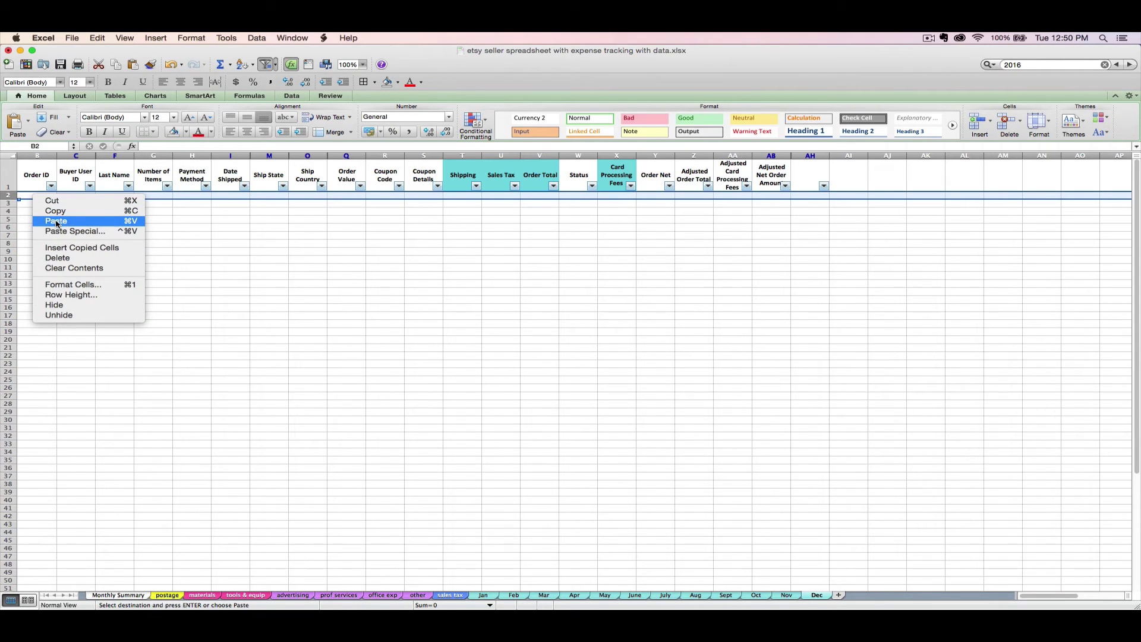
left_click(57, 221)
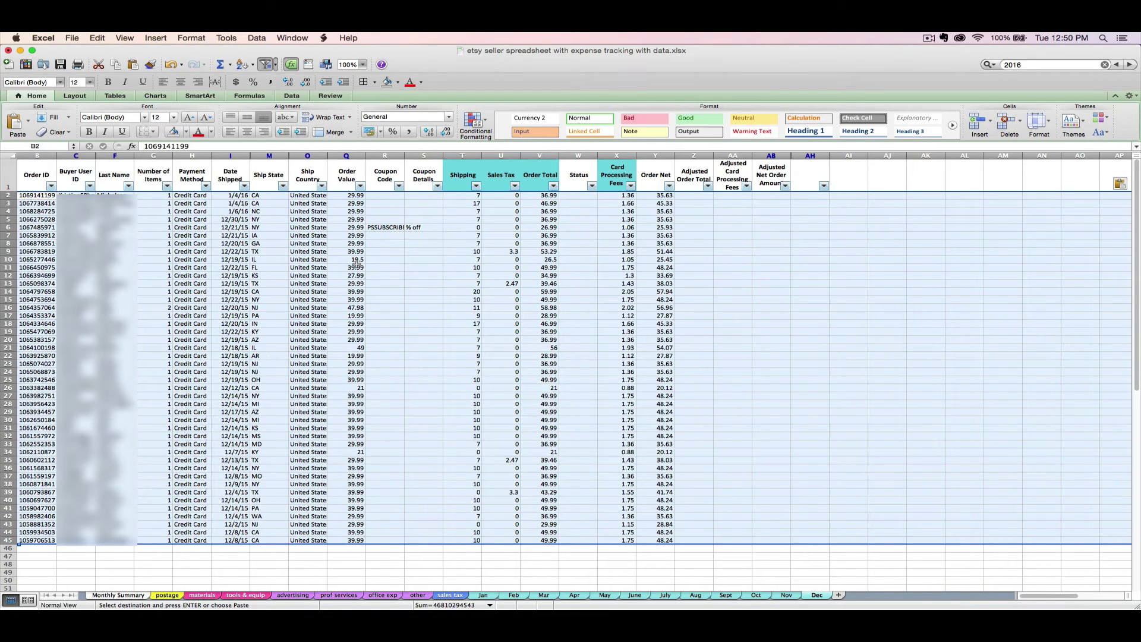
- Check the December Shipping and Etsy Direct Checkout % formulas on the Monthly Summary sheet
left_click(351, 276)
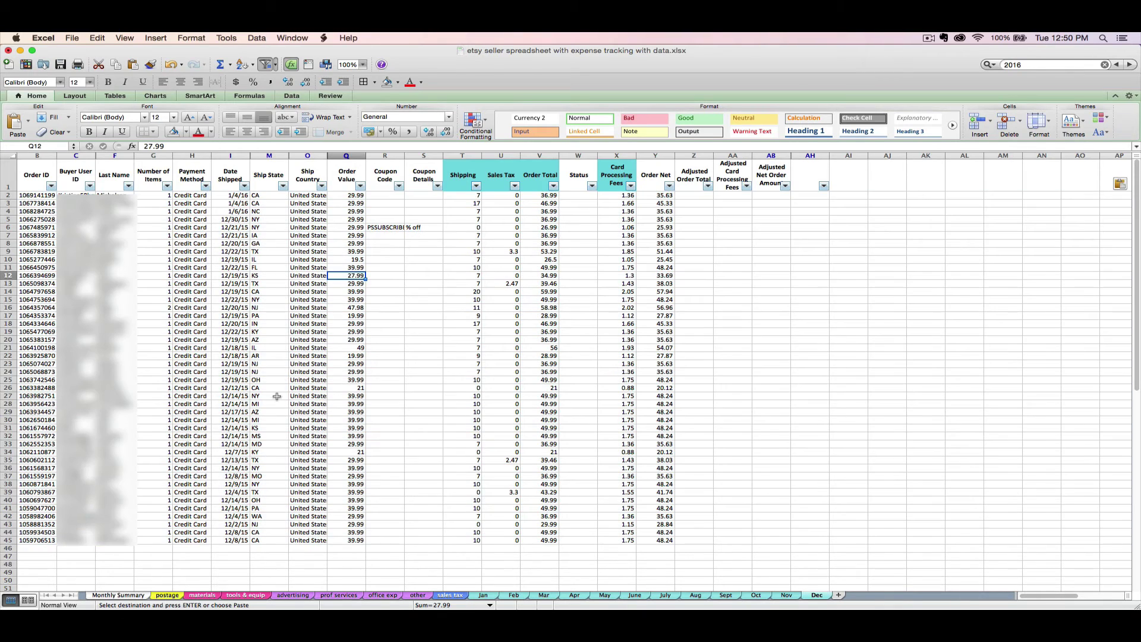
left_click(107, 597)
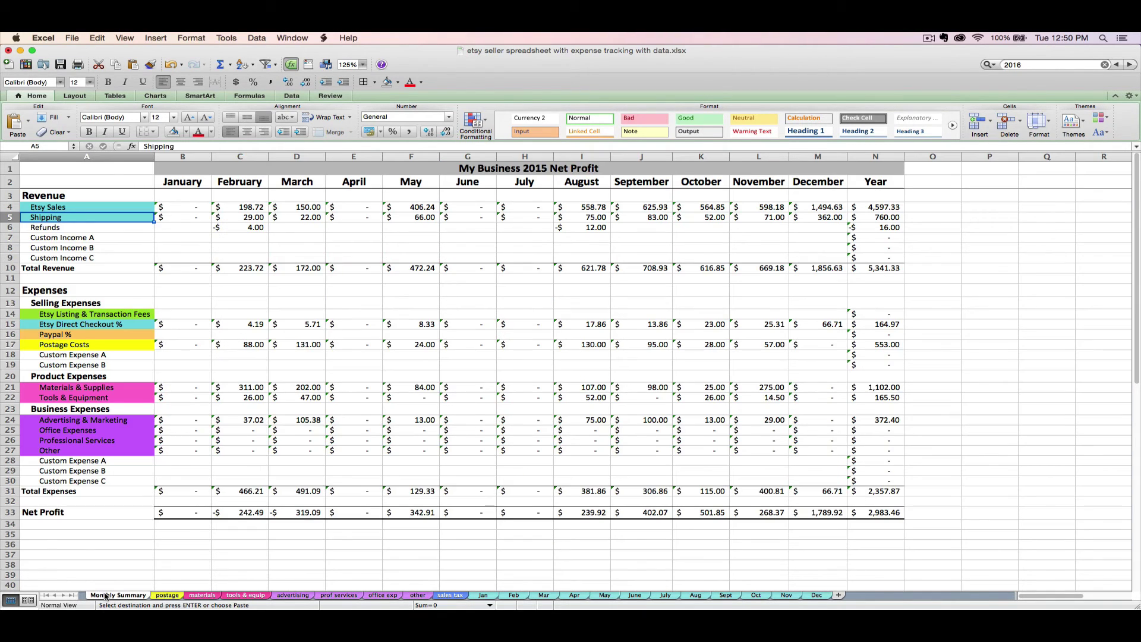
left_click(806, 218)
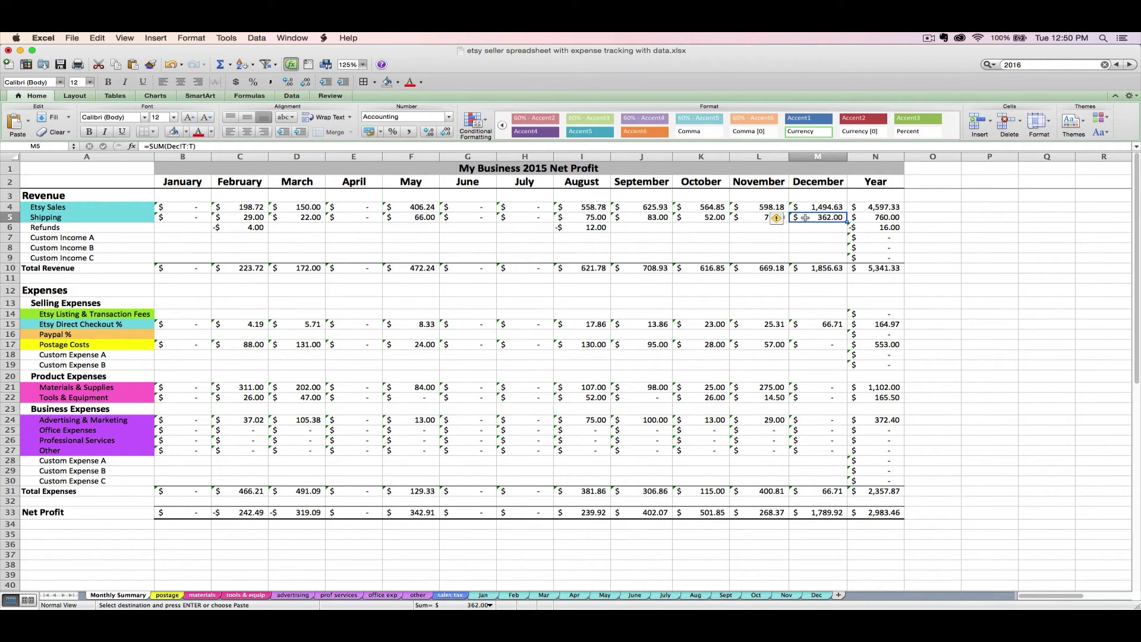
left_click(813, 323)
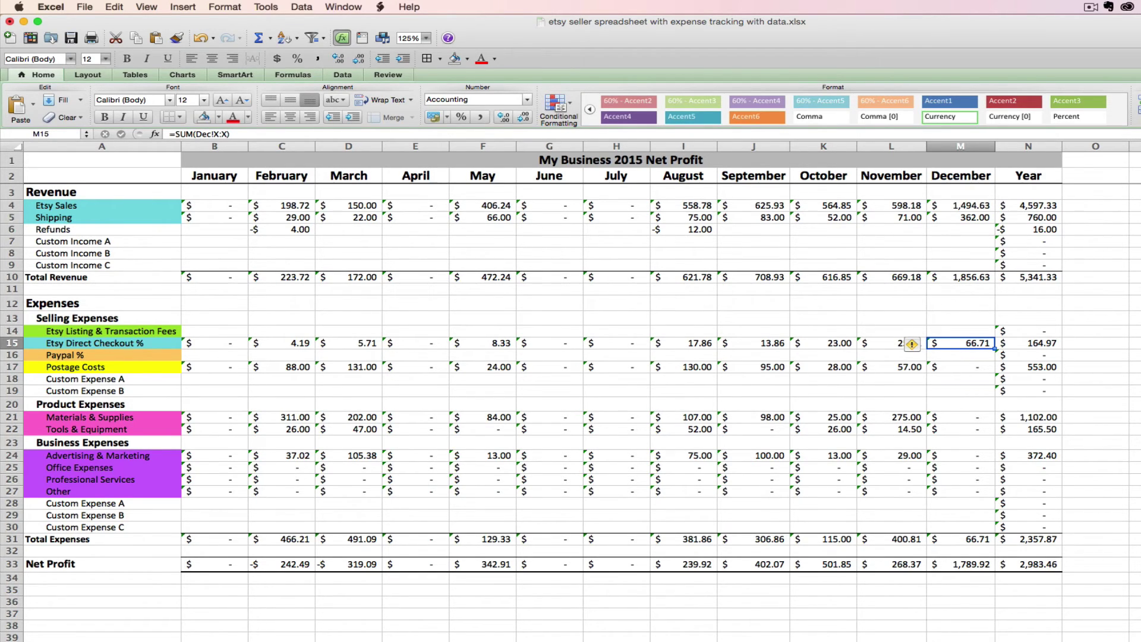
- Return to the Dec sheet and examine the Order Total of the first order in row 2
mouse_move(954, 641)
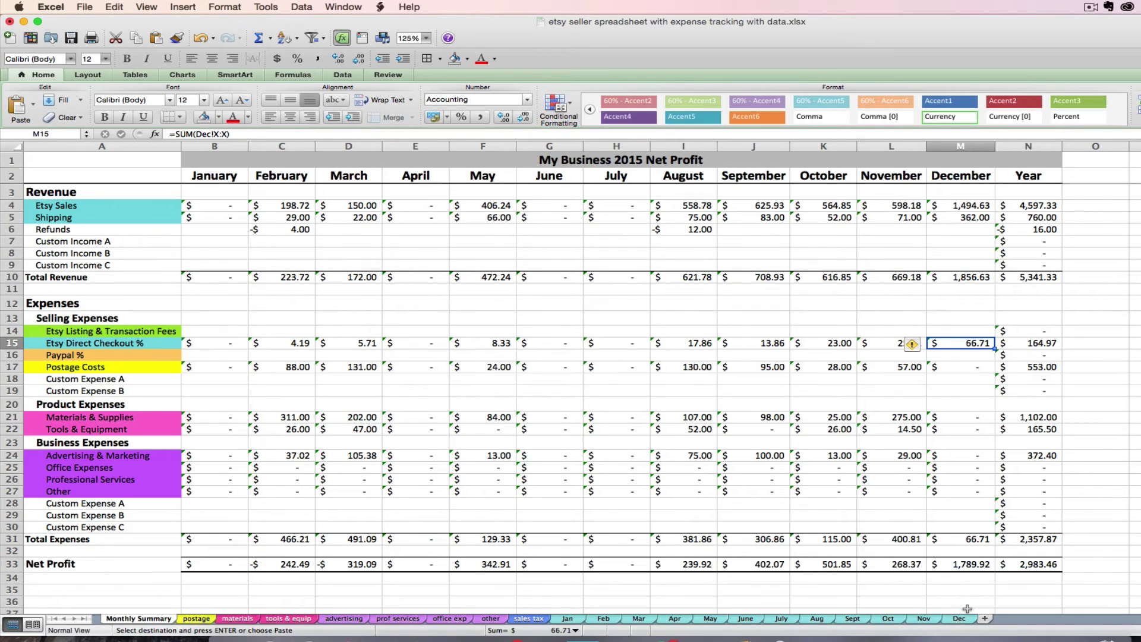
left_click(959, 619)
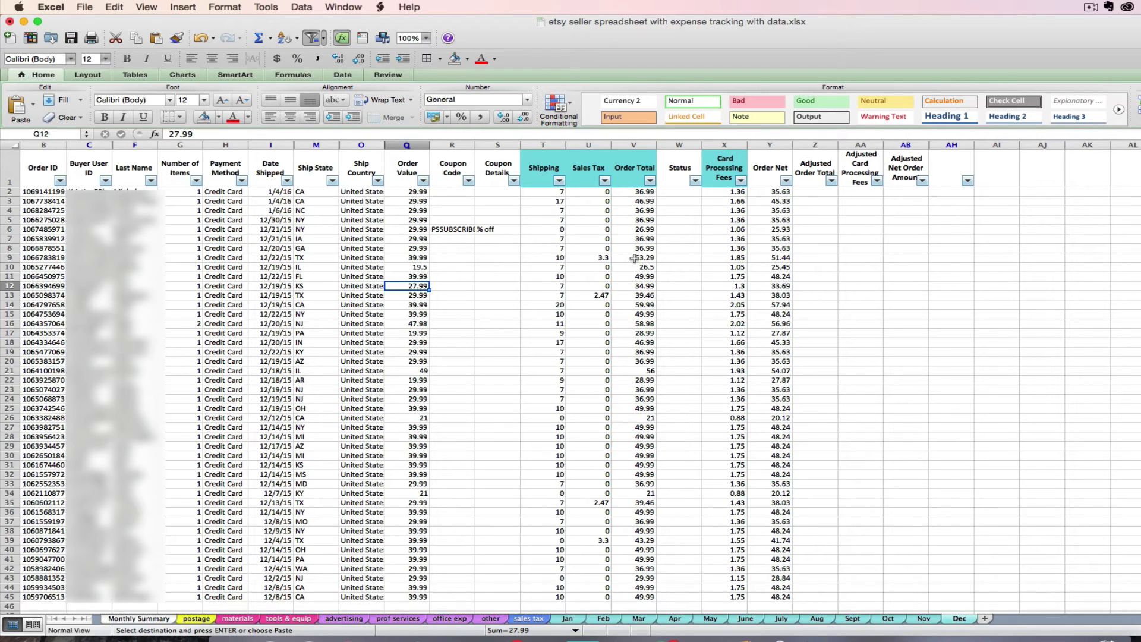
left_click(633, 192)
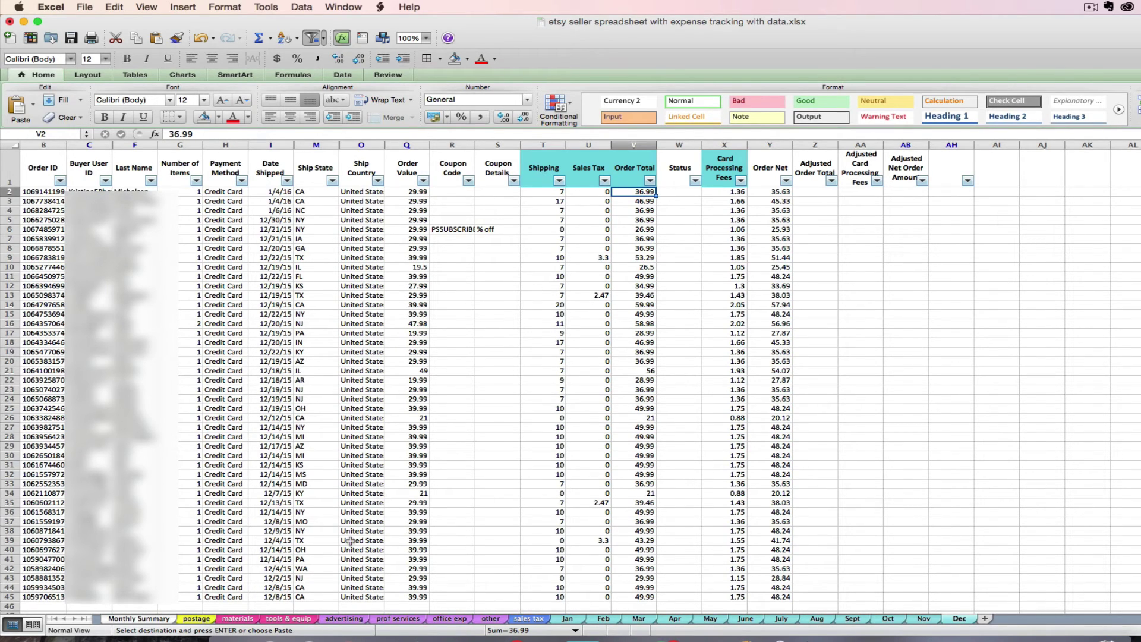
- Inspect the December Etsy Sales, Shipping and Refunds cells on the Monthly Summary sheet
left_click(171, 619)
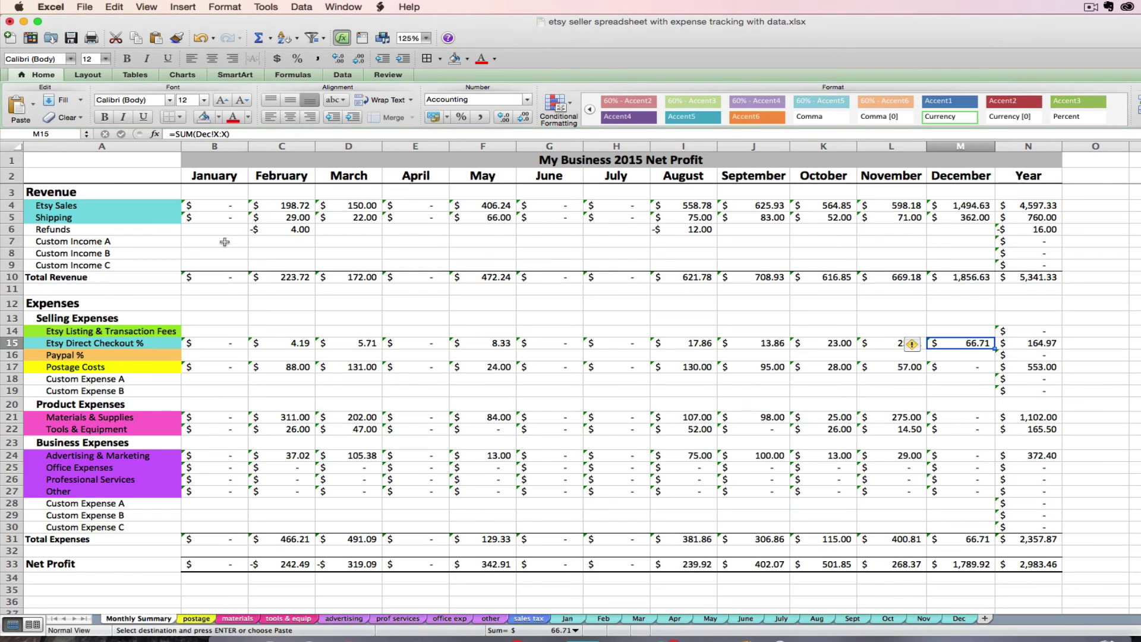
left_click(962, 205)
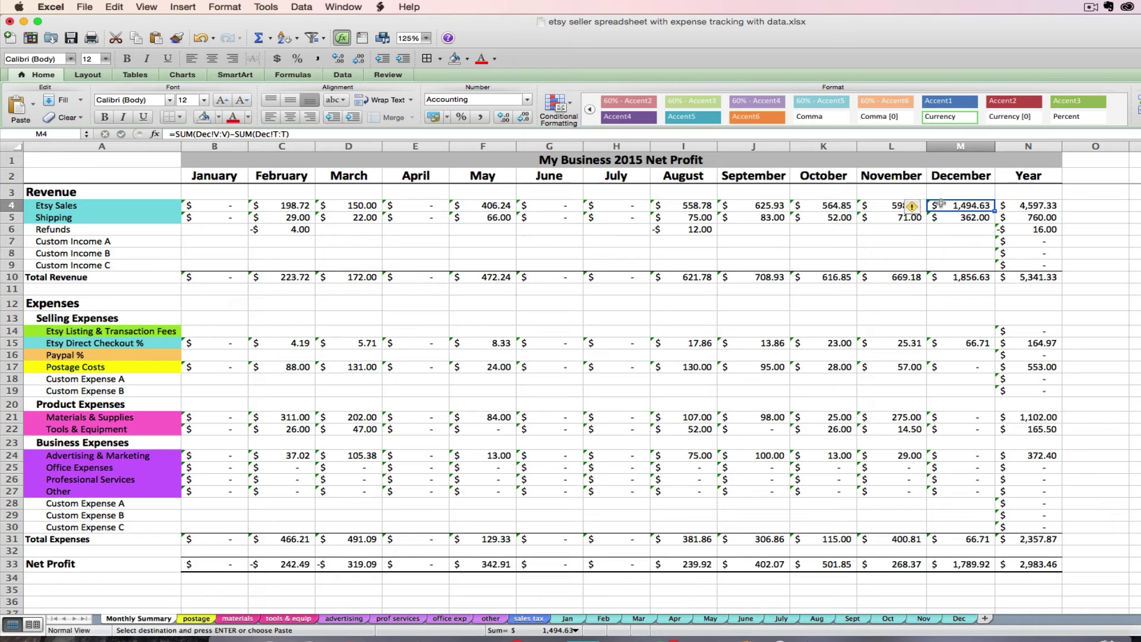
left_click(954, 217)
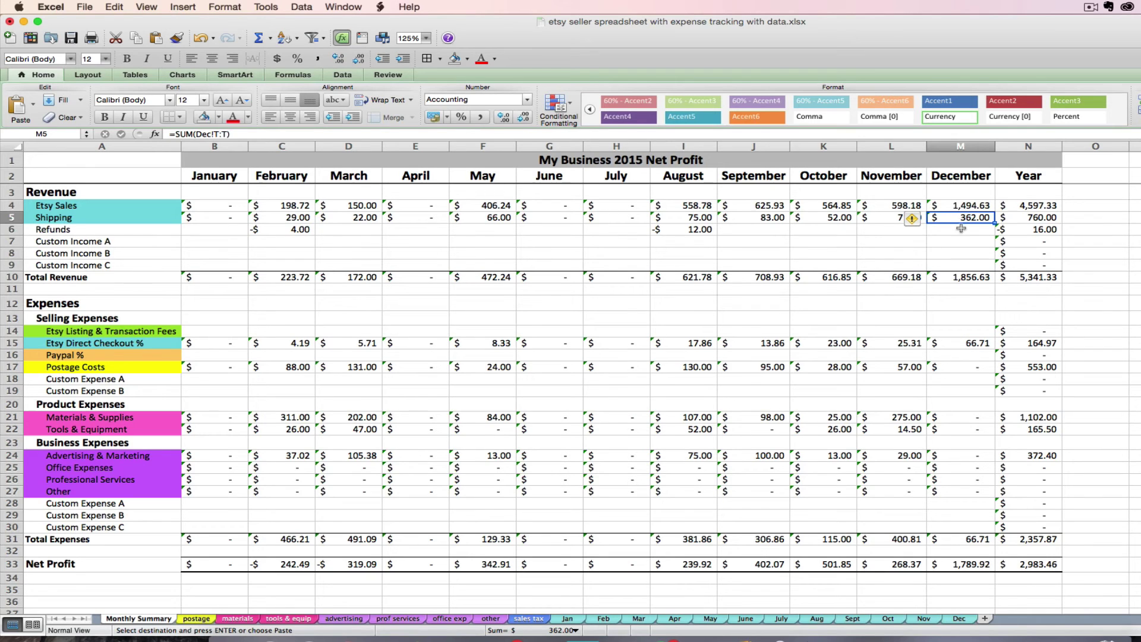
left_click(961, 229)
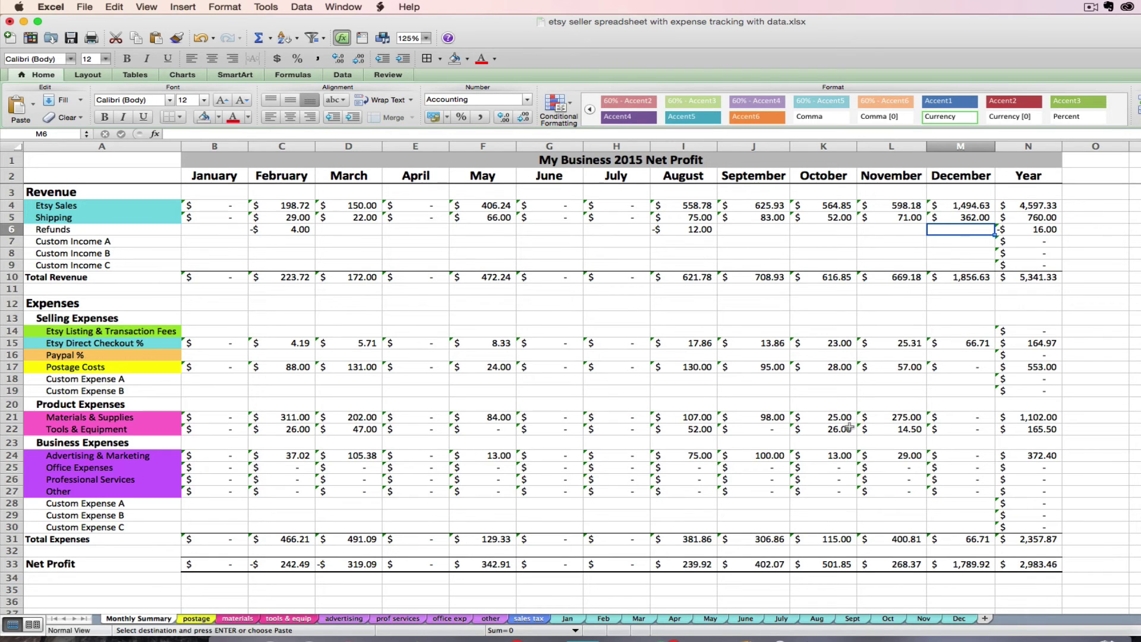
- Look over the order rows and adjusted order columns on the Dec sheet, and open the Nov sheet for comparison
left_click(959, 619)
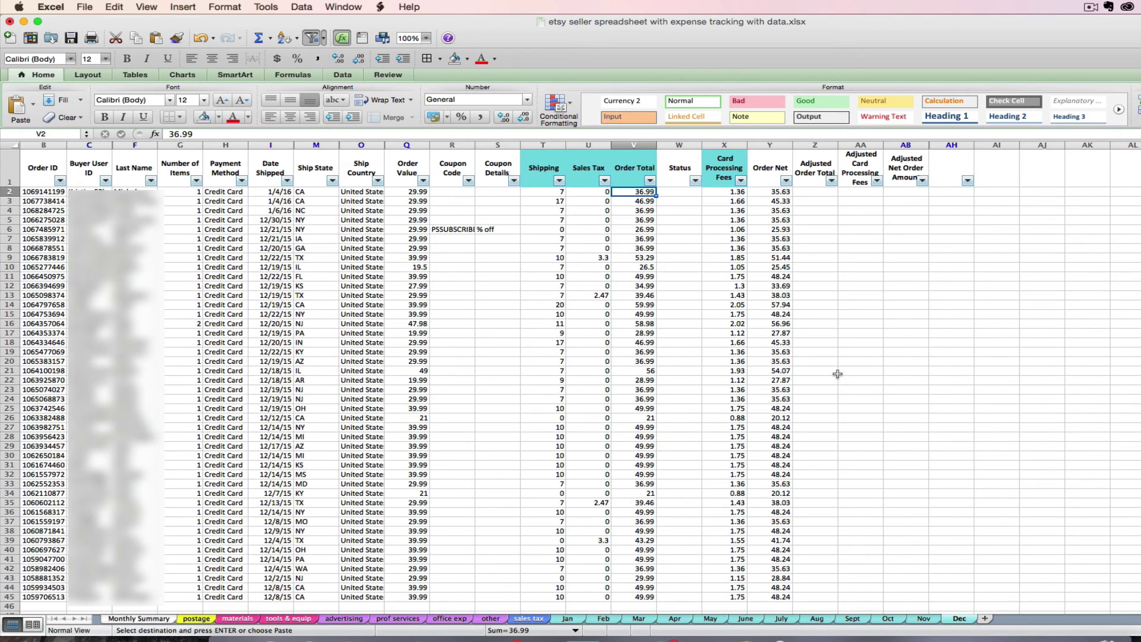
scroll(838, 374, "down", 2)
scroll(837, 374, "up", 2)
left_click(925, 618)
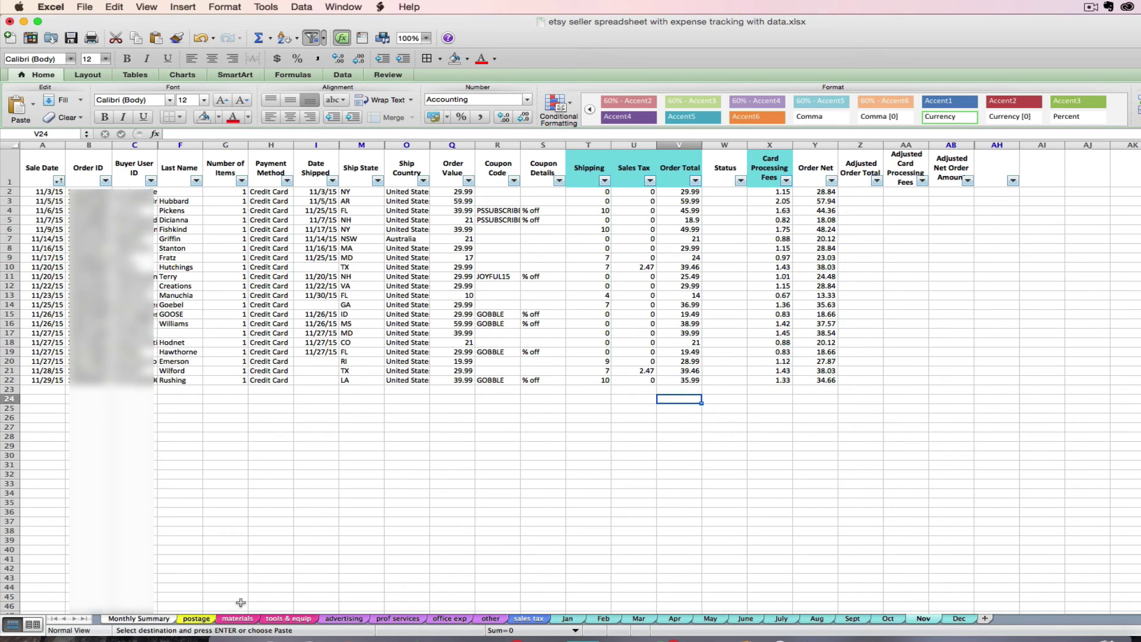
- Examine the February and August Refunds entries and the Custom Income A to C rows on the Monthly Summary sheet
left_click(172, 619)
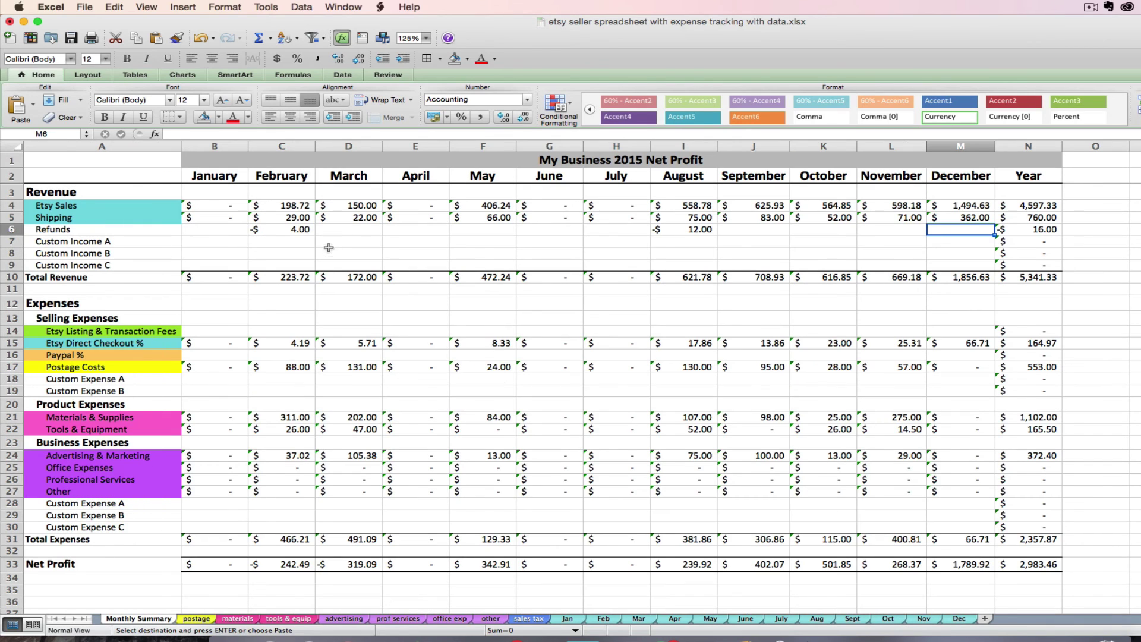
left_click(284, 231)
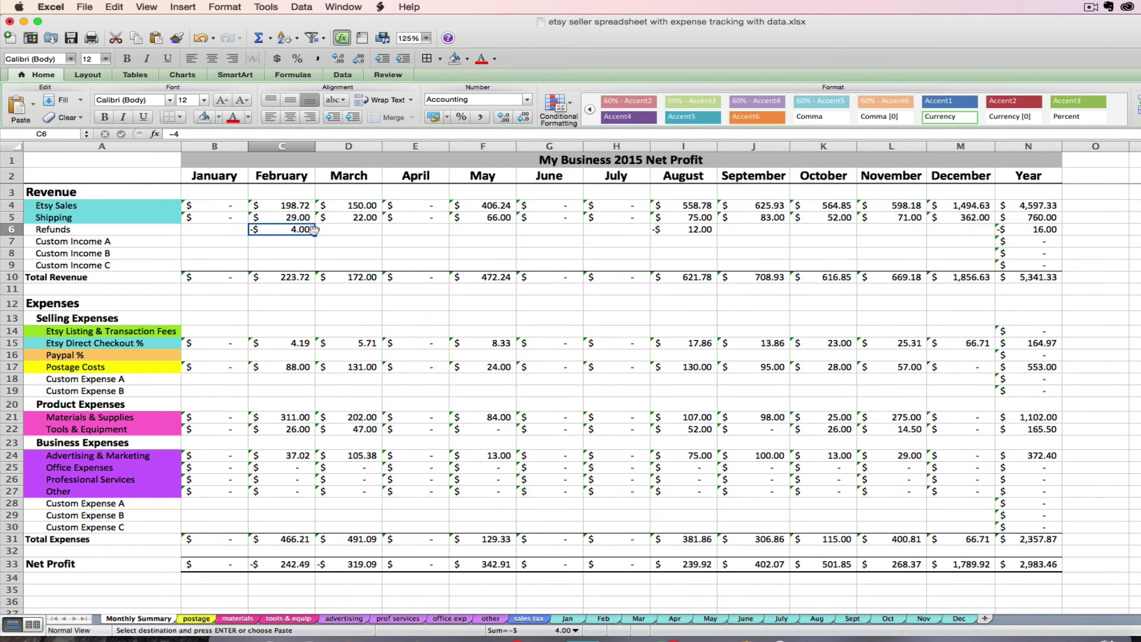
left_click(678, 229)
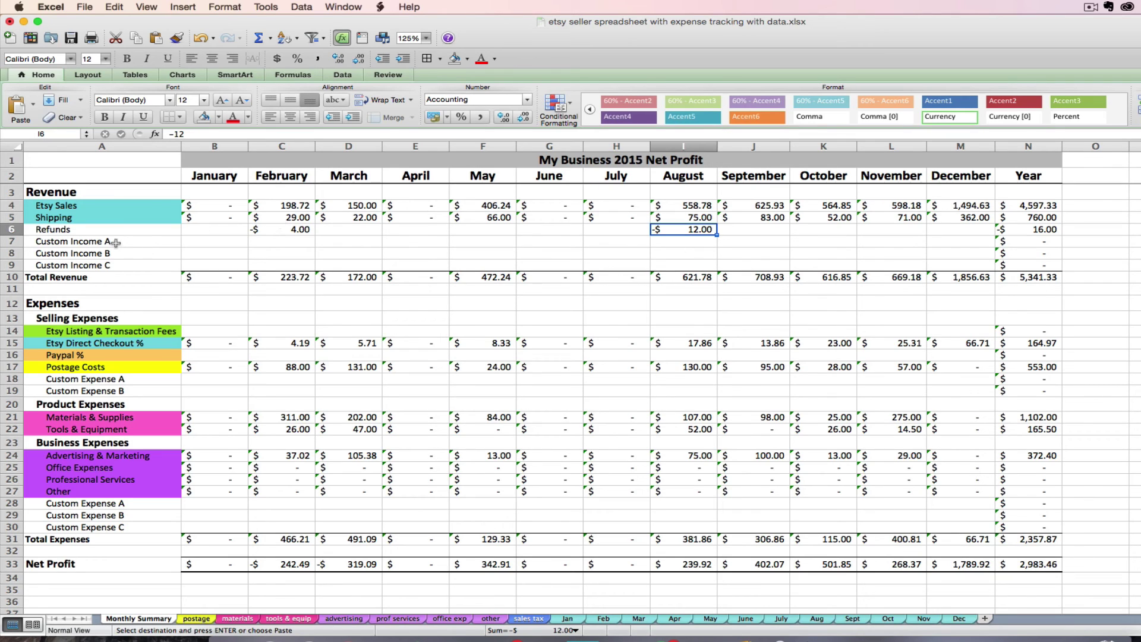
left_click_drag(38, 242, 61, 265)
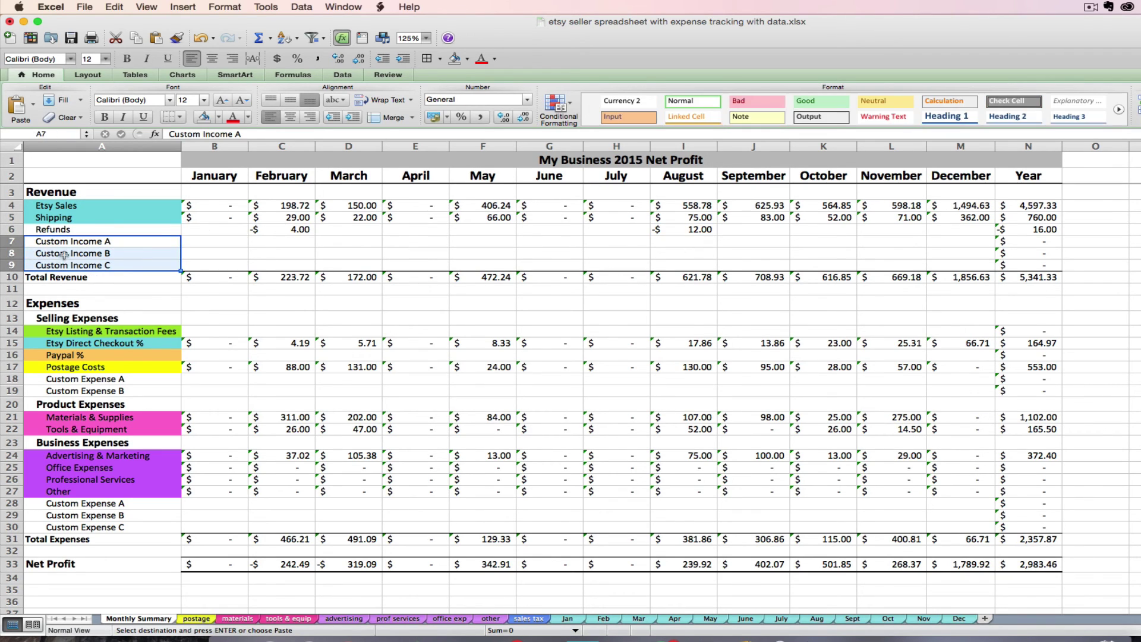
left_click(67, 240)
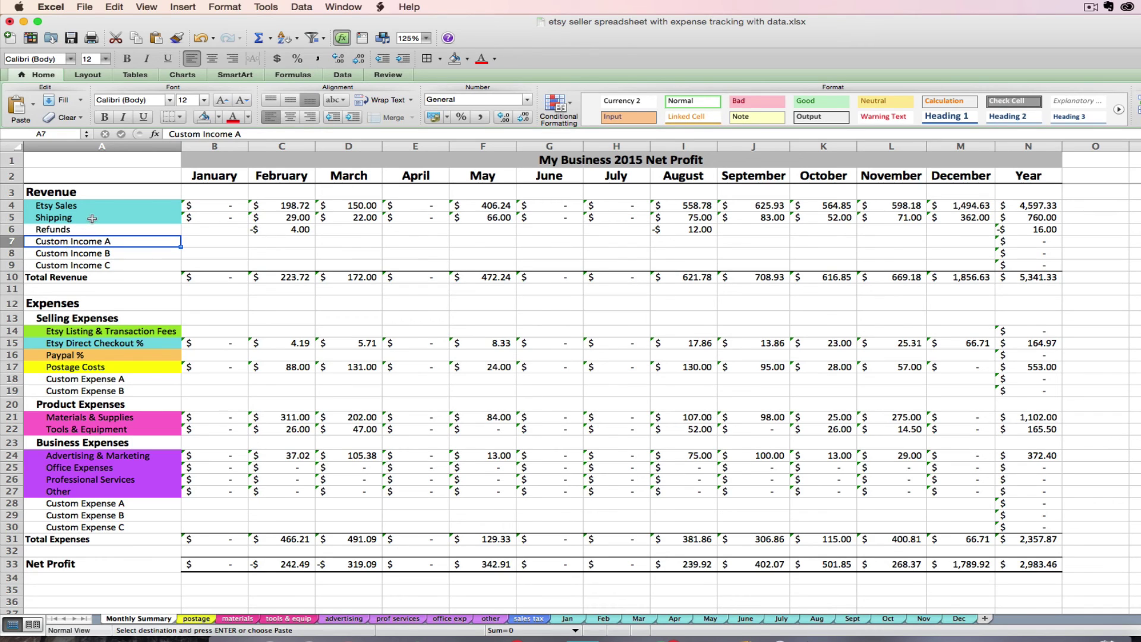